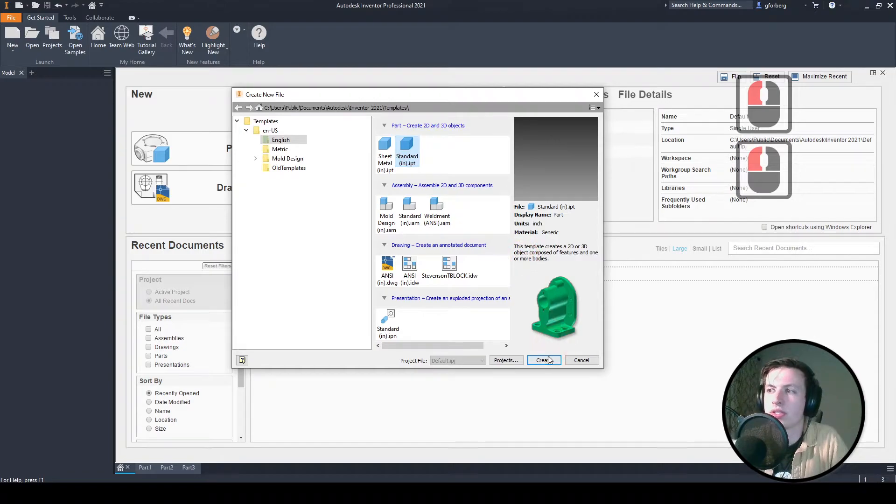
Step: Create a new part from the Standard (in).ipt template and start a 2D sketch on the YZ origin plane
{"action": "left_click", "coordinate": [545, 360]}
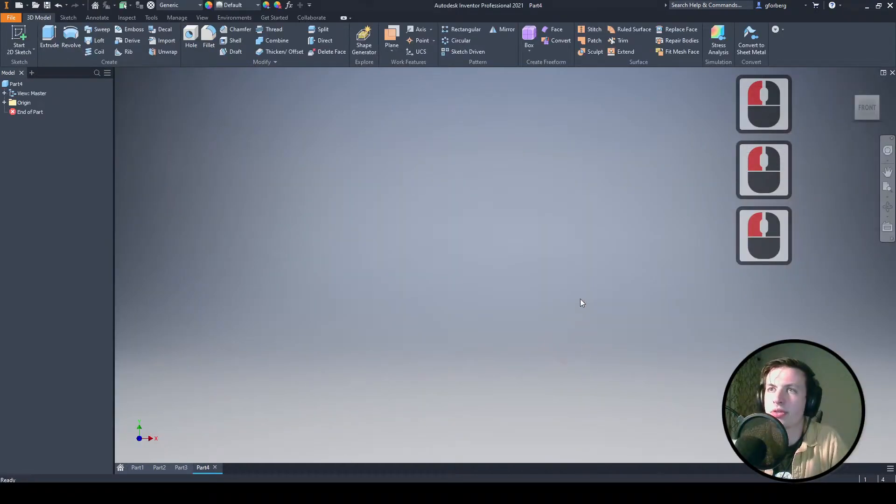
{"action": "left_click", "coordinate": [16, 34]}
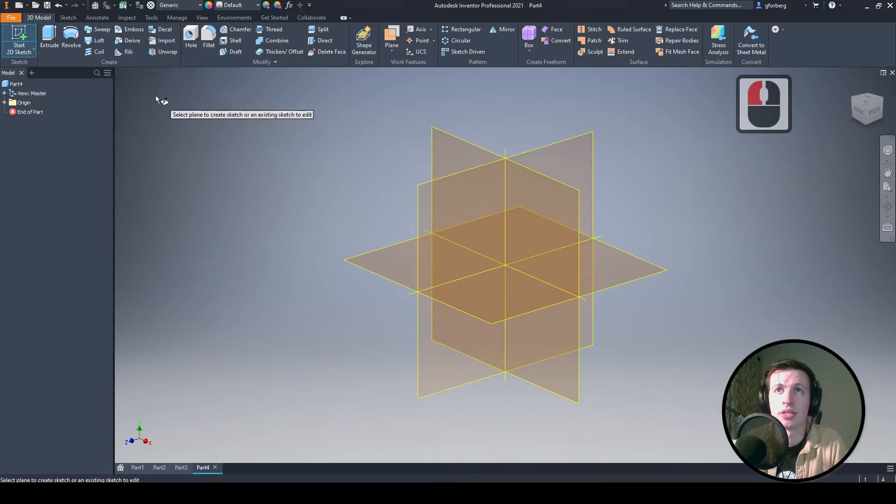
{"action": "left_click", "coordinate": [423, 197]}
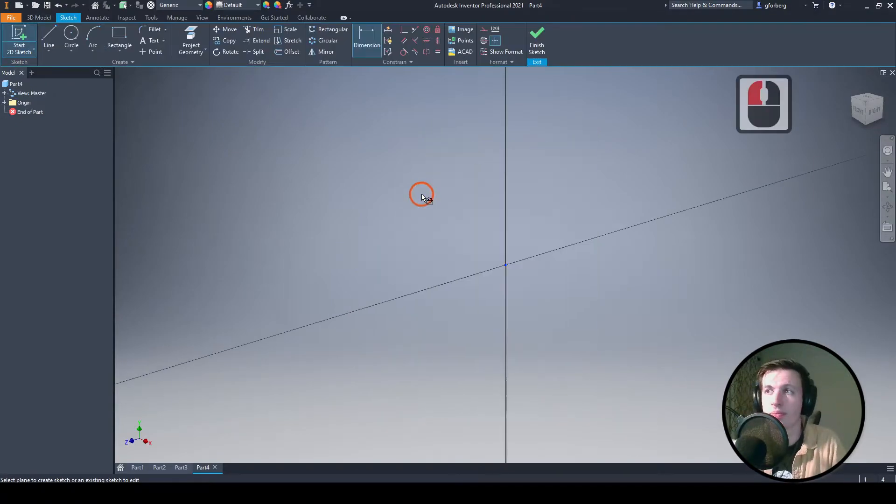
{"action": "left_click_drag", "start_coordinate": [569, 160], "coordinate": [421, 239]}
{"action": "middle_click_drag", "start_coordinate": [420, 239], "coordinate": [410, 245]}
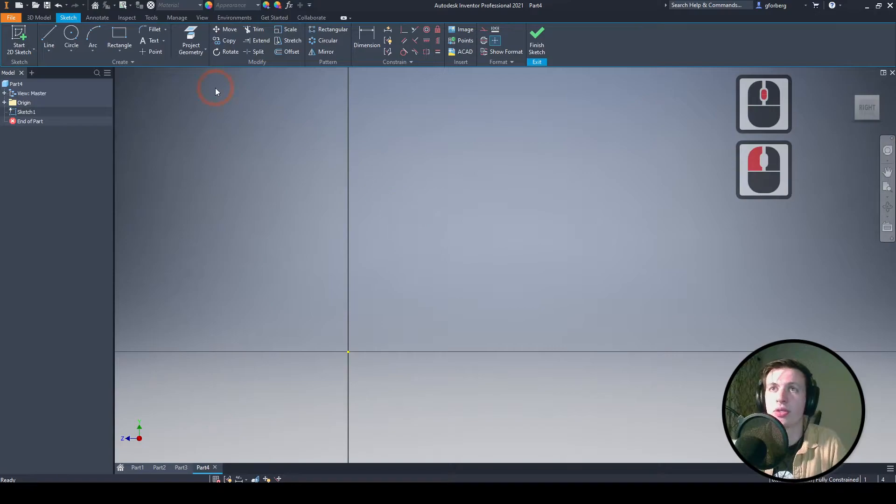
Step: Draw lines from the origin for an I-shaped outline's base, about 0.86 in wide, and its right side with a rectangular notch
{"action": "left_click", "coordinate": [48, 36]}
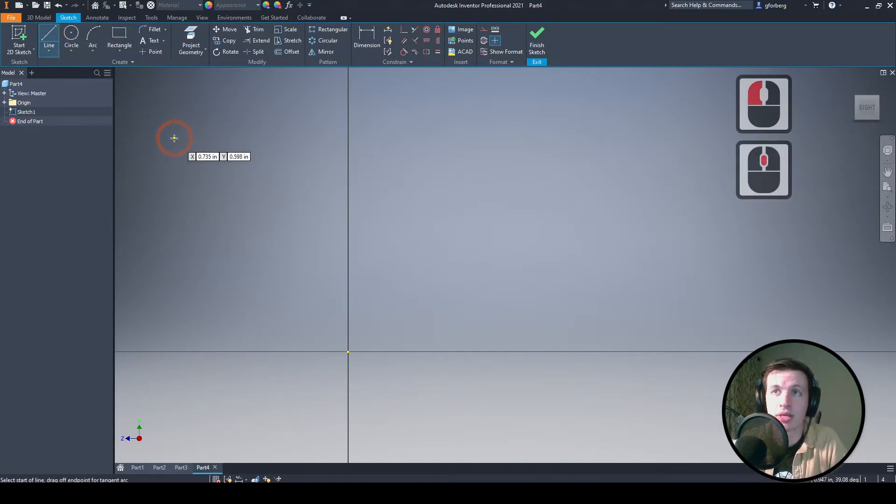
{"action": "left_click", "coordinate": [349, 351]}
{"action": "left_click", "coordinate": [599, 351]}
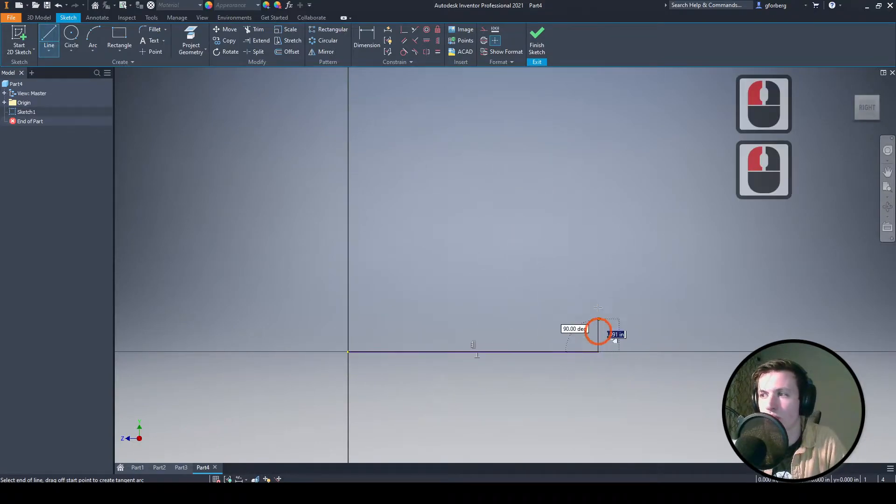
{"action": "left_click", "coordinate": [599, 268]}
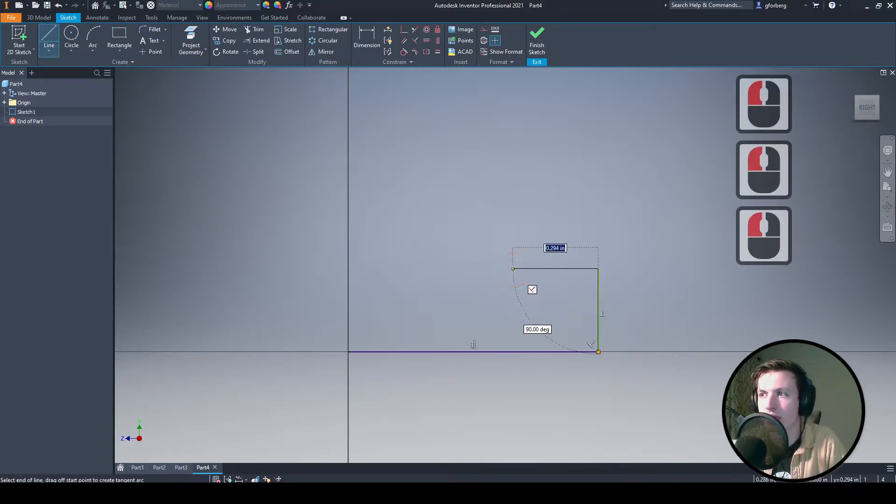
{"action": "left_click", "coordinate": [514, 269]}
{"action": "left_click", "coordinate": [513, 139]}
{"action": "middle_click_drag", "start_coordinate": [543, 147], "coordinate": [542, 192]}
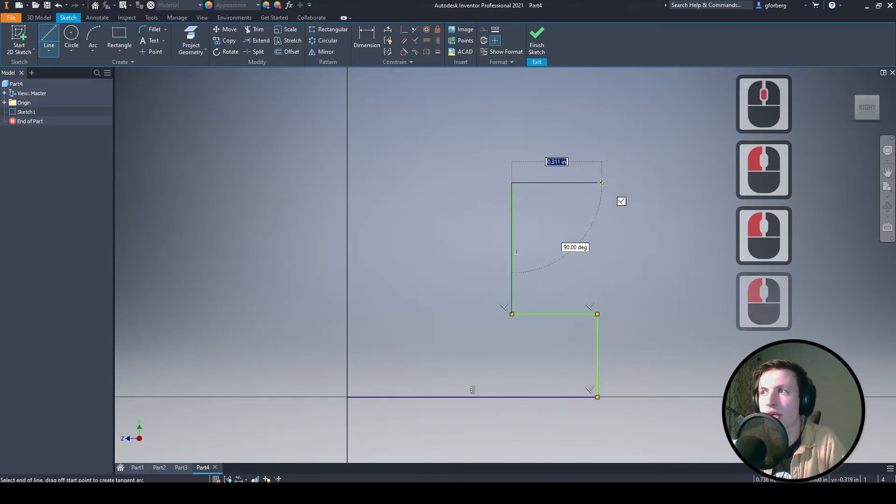
{"action": "left_click", "coordinate": [596, 183]}
{"action": "left_click", "coordinate": [597, 108]}
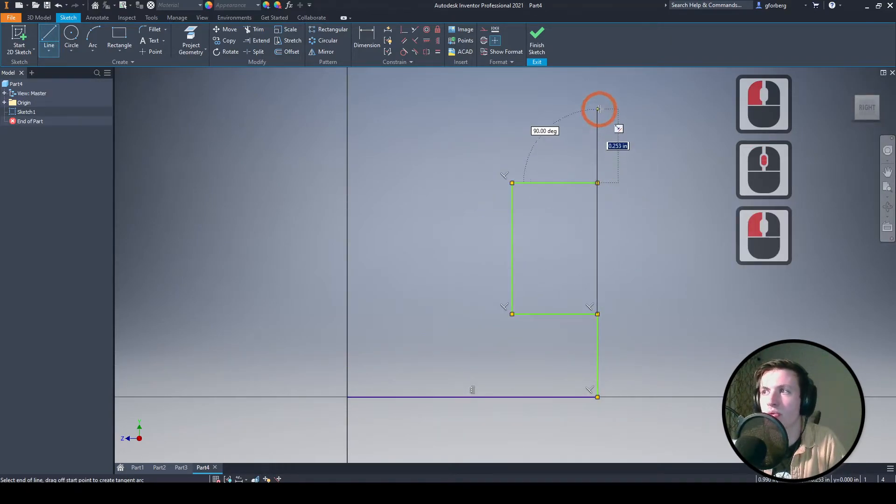
Step: Complete the I-shaped outline with the top edge and a notched left side aligned to the right notch, closing it at the origin
{"action": "left_click", "coordinate": [432, 108]}
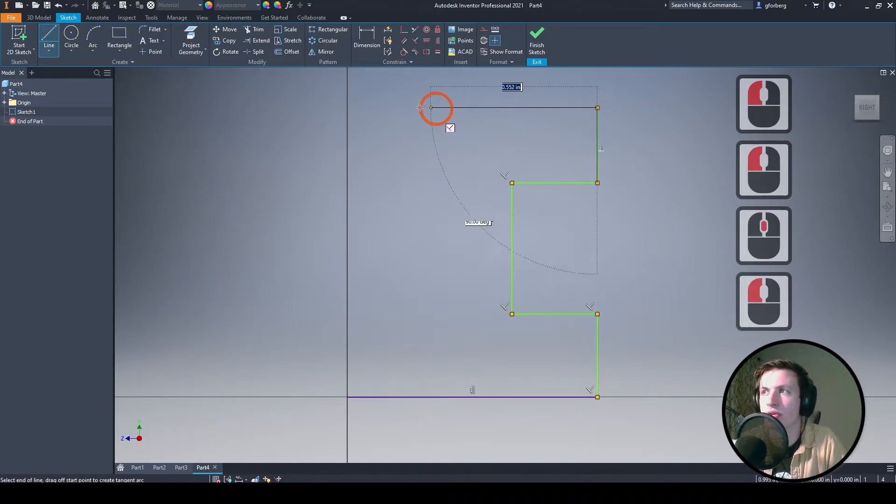
{"action": "left_click", "coordinate": [347, 107]}
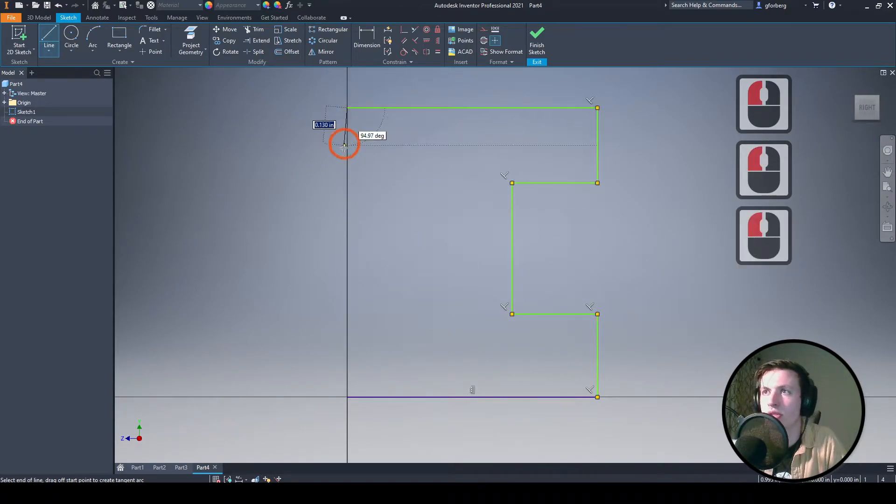
{"action": "left_click", "coordinate": [347, 183]}
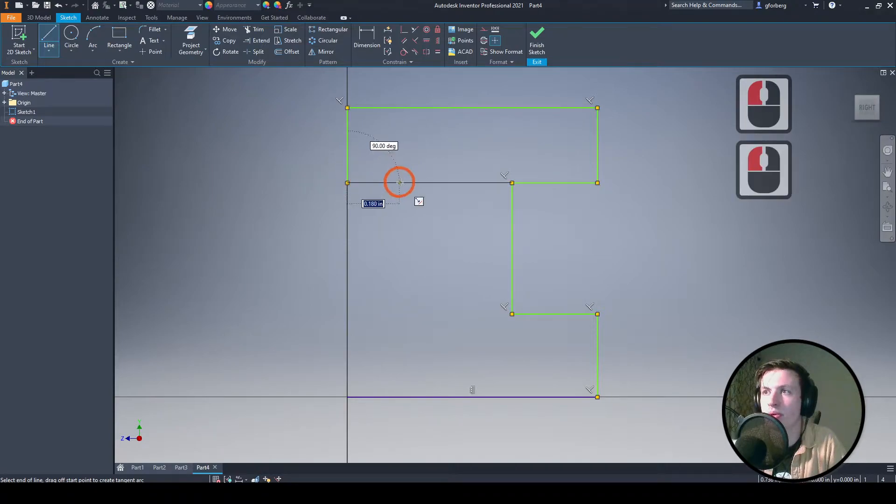
{"action": "left_click", "coordinate": [412, 182]}
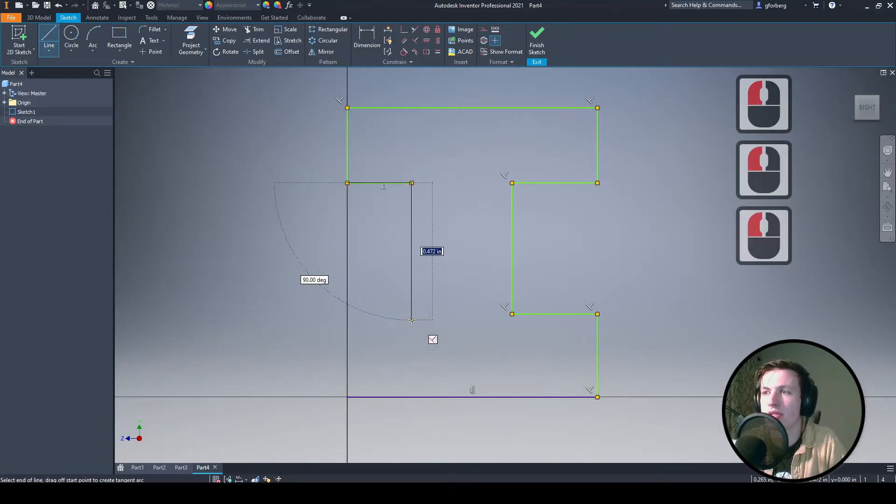
{"action": "left_click", "coordinate": [411, 314]}
{"action": "left_click", "coordinate": [347, 314]}
{"action": "left_click", "coordinate": [347, 397]}
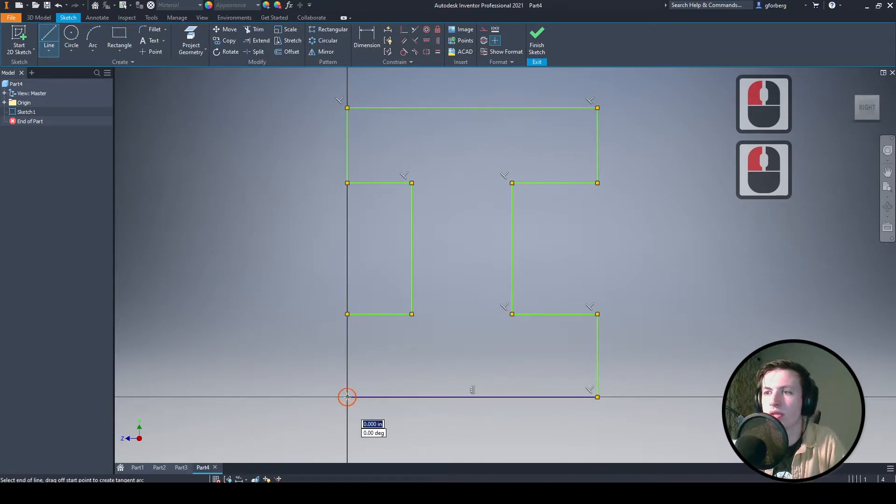
{"action": "left_click", "coordinate": [347, 314]}
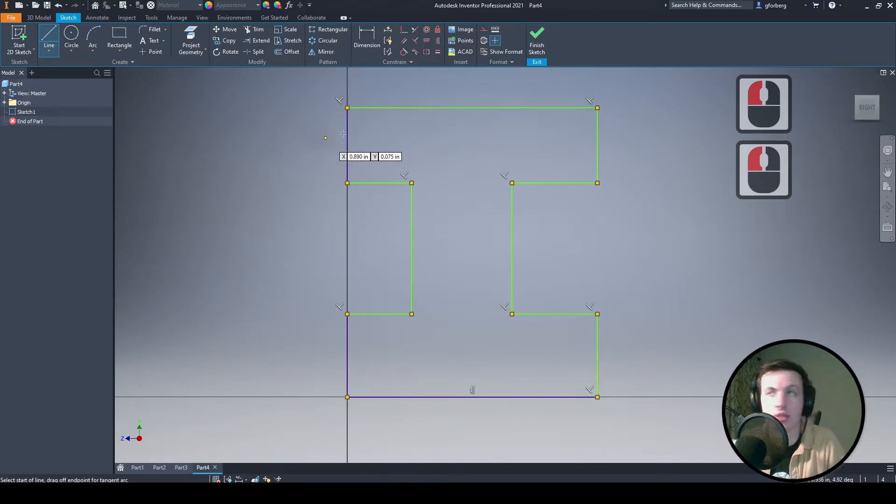
Step: Dimension the outline's bottom edge to a width of 3 in
{"action": "left_click", "coordinate": [367, 39]}
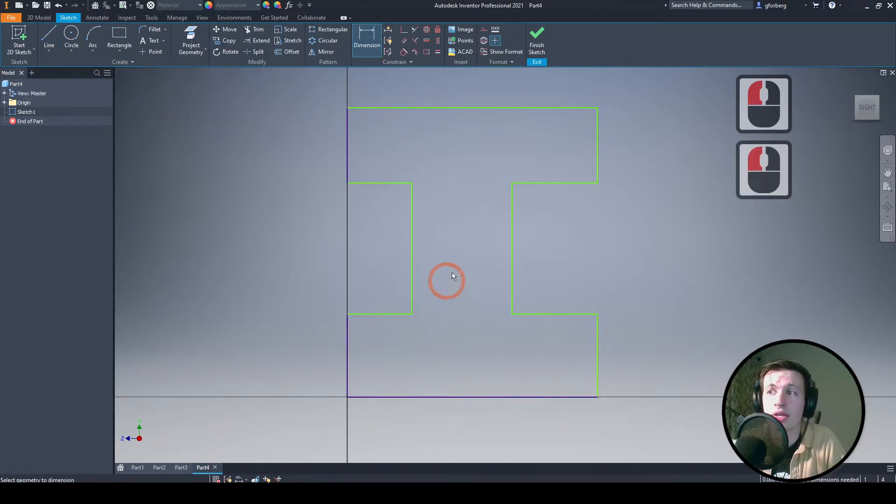
{"action": "left_click", "coordinate": [348, 335]}
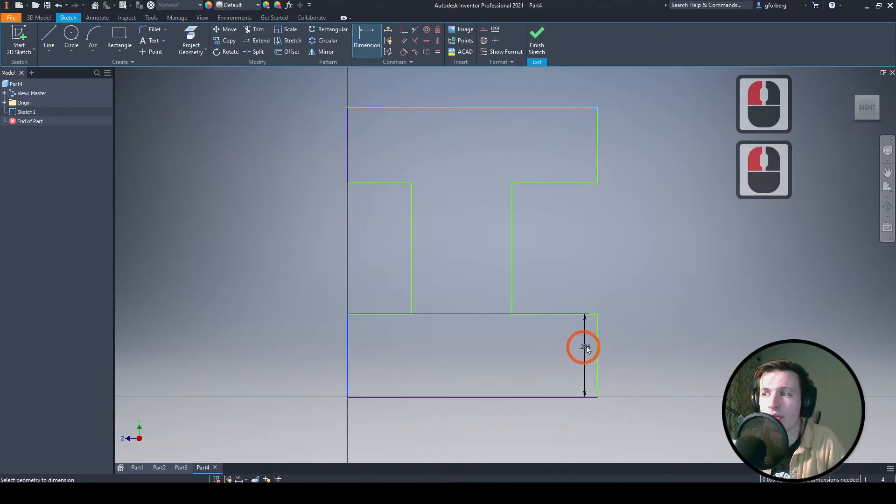
{"action": "left_click", "coordinate": [562, 396]}
{"action": "left_click", "coordinate": [515, 434]}
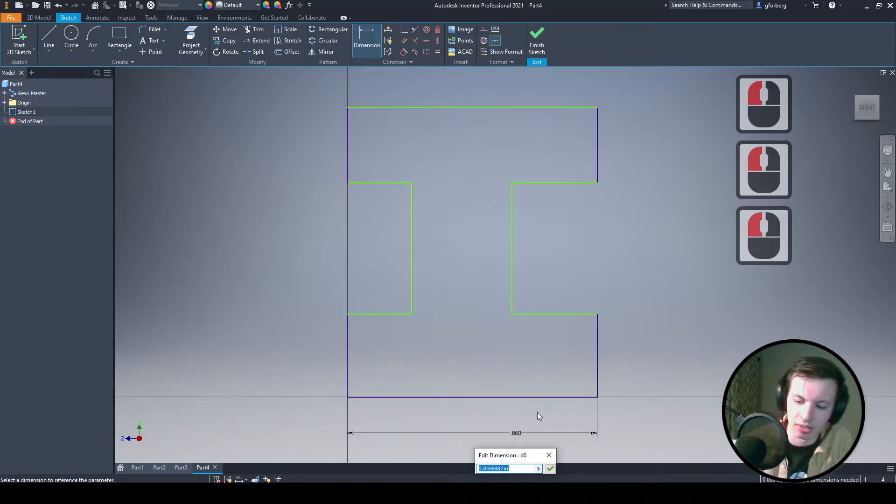
{"action": "type", "text": "3"}
{"action": "key", "text": "Return"}
Step: Dimension the overall height between the outline's top and bottom edges as 4 in
{"action": "scroll", "coordinate": [550, 302], "scroll_direction": "up", "scroll_amount": 3}
{"action": "scroll", "coordinate": [551, 304], "scroll_direction": "up", "scroll_amount": 3}
{"action": "middle_click_drag", "start_coordinate": [585, 294], "coordinate": [475, 316]}
{"action": "scroll", "coordinate": [479, 290], "scroll_direction": "down", "scroll_amount": 1}
{"action": "middle_click_drag", "start_coordinate": [544, 274], "coordinate": [516, 275]}
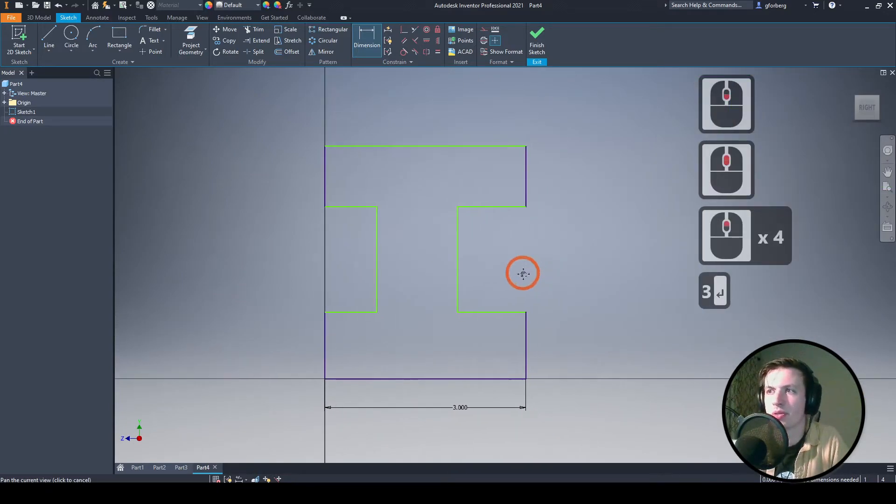
{"action": "left_click", "coordinate": [381, 147]}
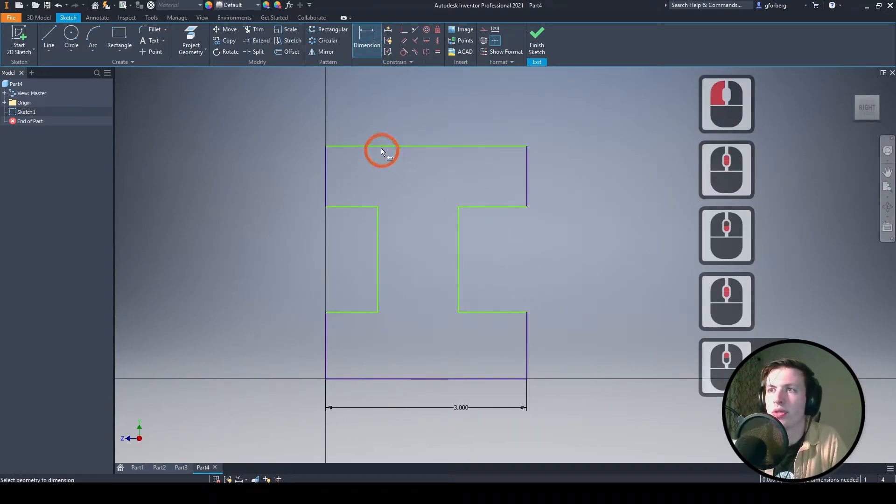
{"action": "left_click", "coordinate": [405, 370]}
{"action": "left_click", "coordinate": [406, 379]}
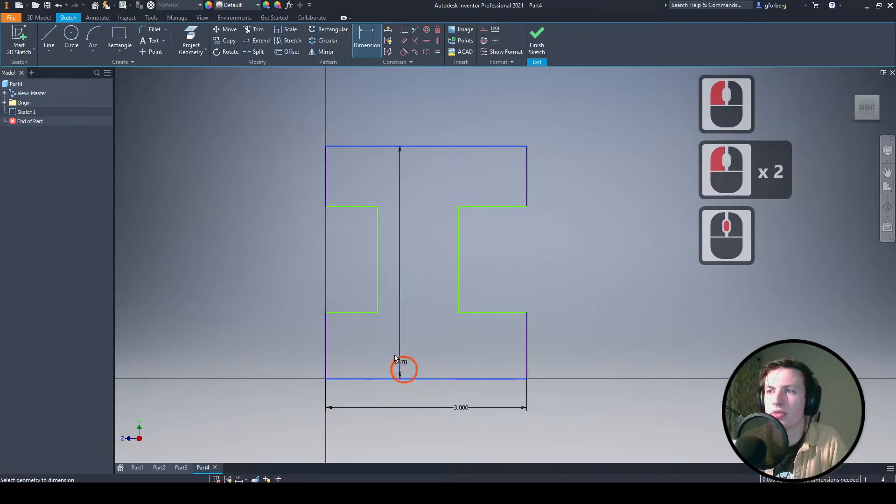
{"action": "left_click", "coordinate": [291, 267]}
{"action": "type", "text": "4"}
{"action": "key", "text": "Return"}
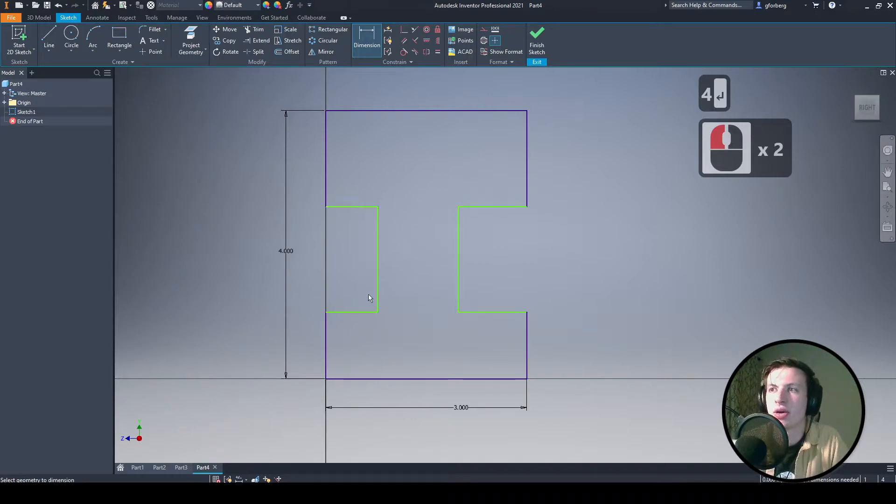
Step: Dimension the right notch's depth from the outer side of the I-shape as 1 in
{"action": "left_click", "coordinate": [461, 232]}
{"action": "left_click", "coordinate": [527, 313]}
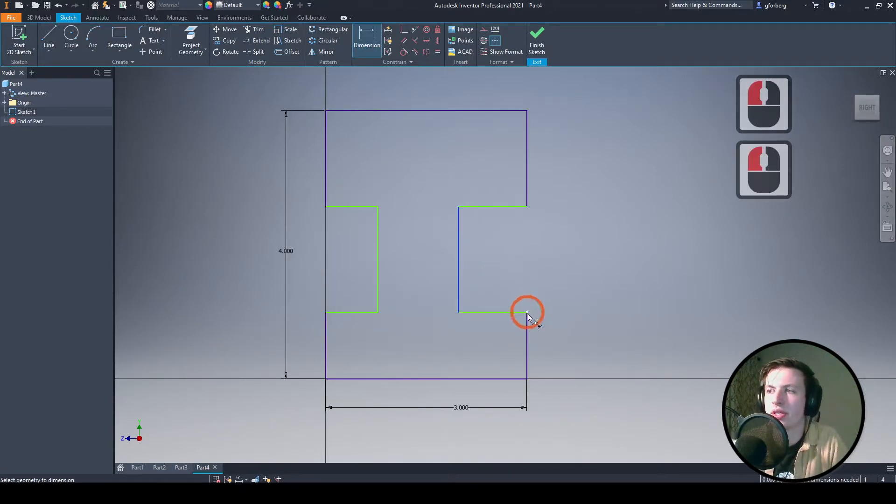
{"action": "double_click", "coordinate": [496, 251]}
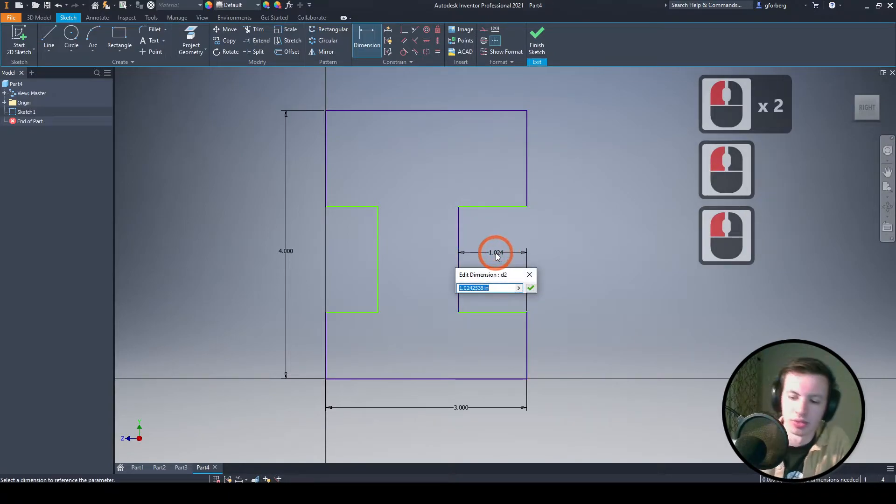
{"action": "type", "text": "1"}
{"action": "key", "text": "Return"}
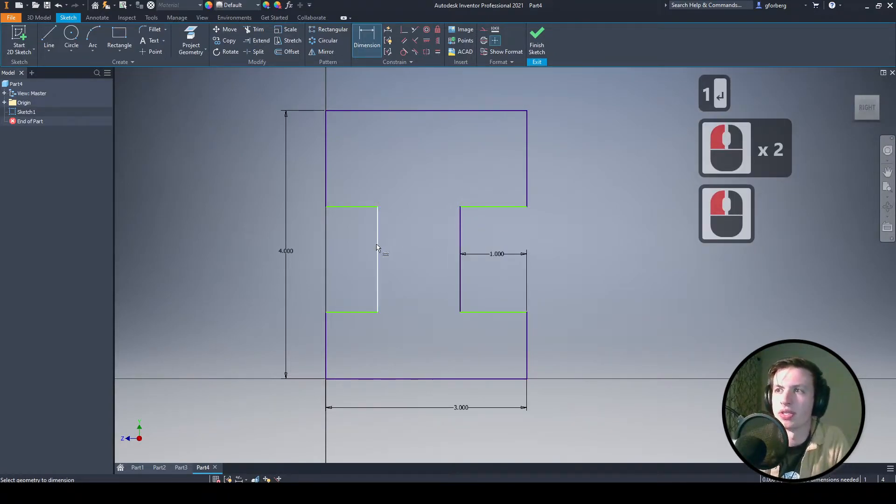
Step: Dimension the left notch's depth from the outer side of the I-shape as 1 in
{"action": "left_click", "coordinate": [325, 260]}
{"action": "left_click", "coordinate": [340, 272]}
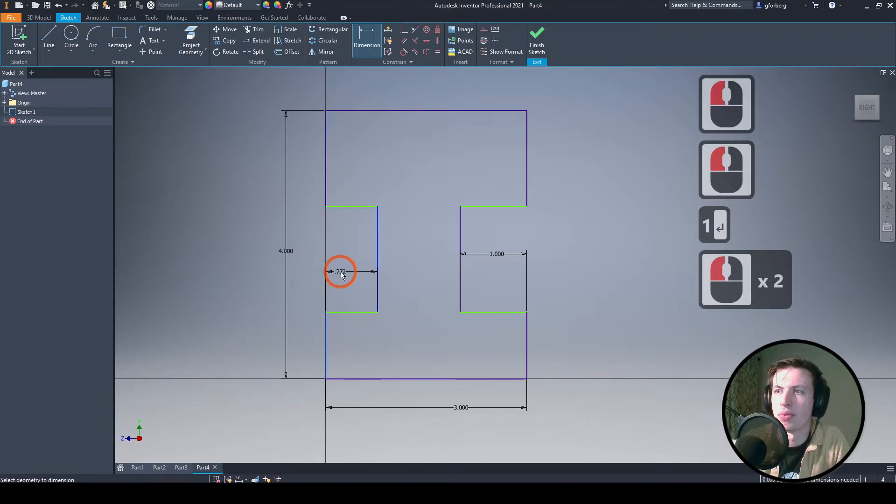
{"action": "left_click", "coordinate": [341, 272]}
{"action": "type", "text": "1"}
{"action": "key", "text": "Return"}
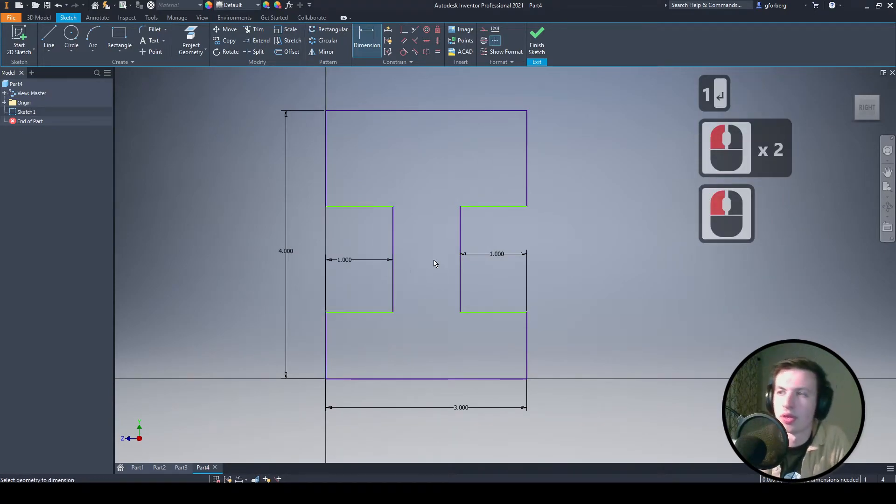
Step: Dimension the top flange's thickness between the top edge and the right notch's upper edge as 1 in
{"action": "left_click", "coordinate": [486, 207]}
{"action": "left_click", "coordinate": [496, 117]}
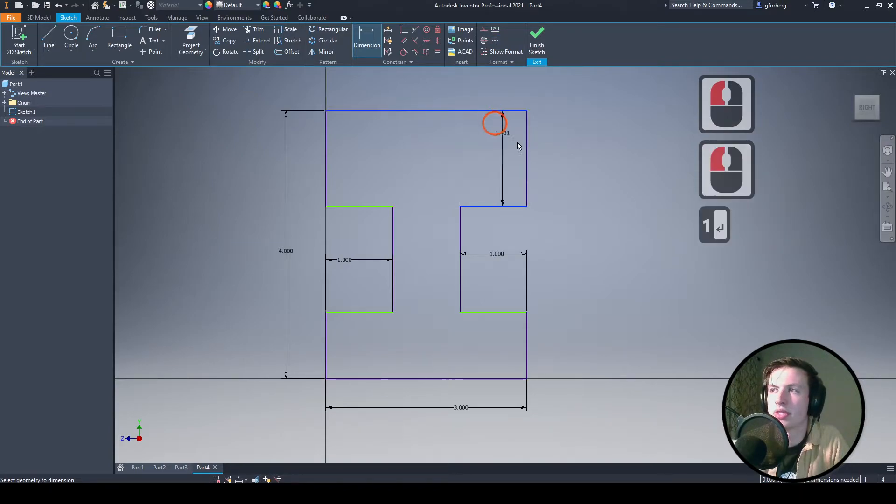
{"action": "left_click", "coordinate": [565, 145]}
{"action": "type", "text": "1"}
{"action": "key", "text": "Return"}
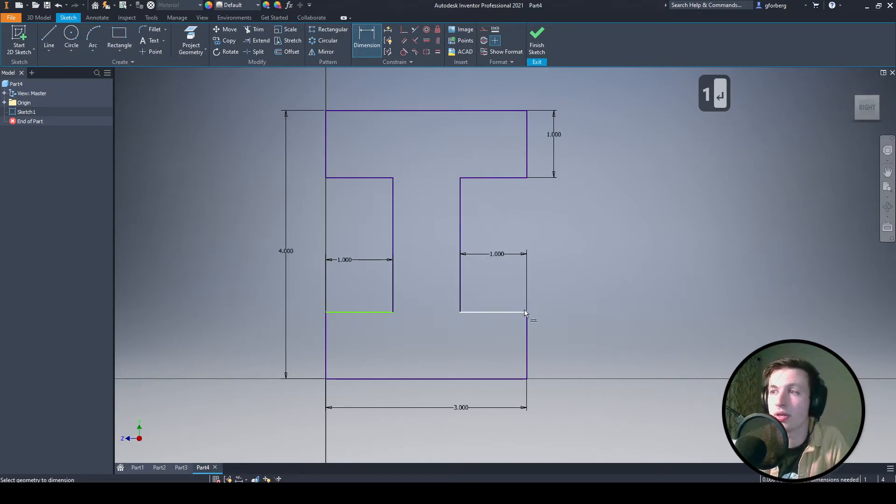
Step: Dimension the bottom flange's thickness between the right notch's lower edge and the base as 1 in, and finish the sketch
{"action": "left_click", "coordinate": [489, 312]}
{"action": "left_click", "coordinate": [494, 372]}
{"action": "left_click", "coordinate": [491, 377]}
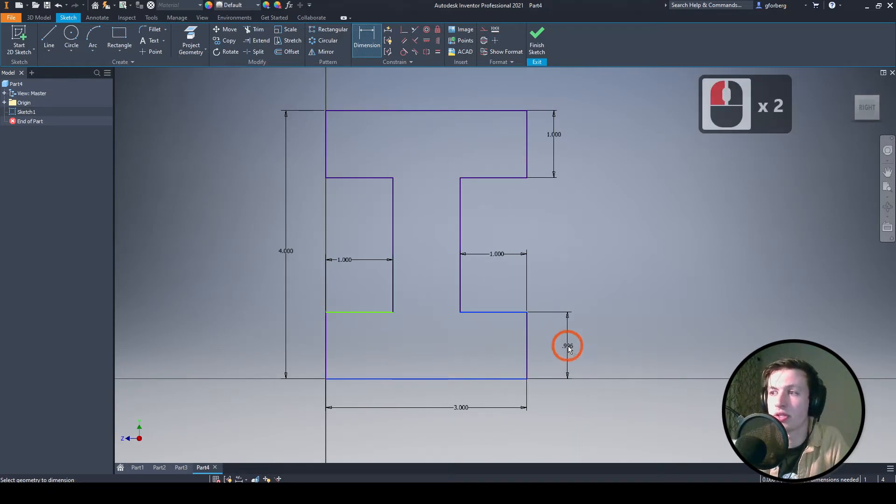
{"action": "left_click", "coordinate": [567, 343]}
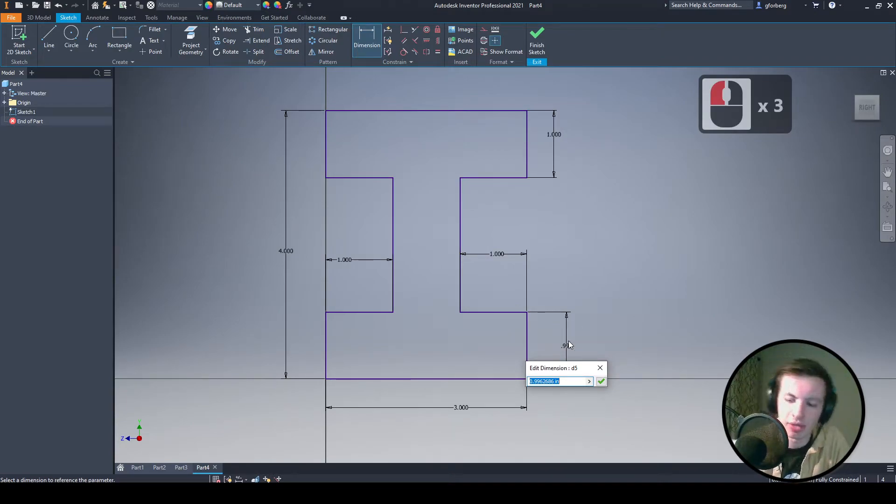
{"action": "type", "text": "1"}
{"action": "key", "text": "Return"}
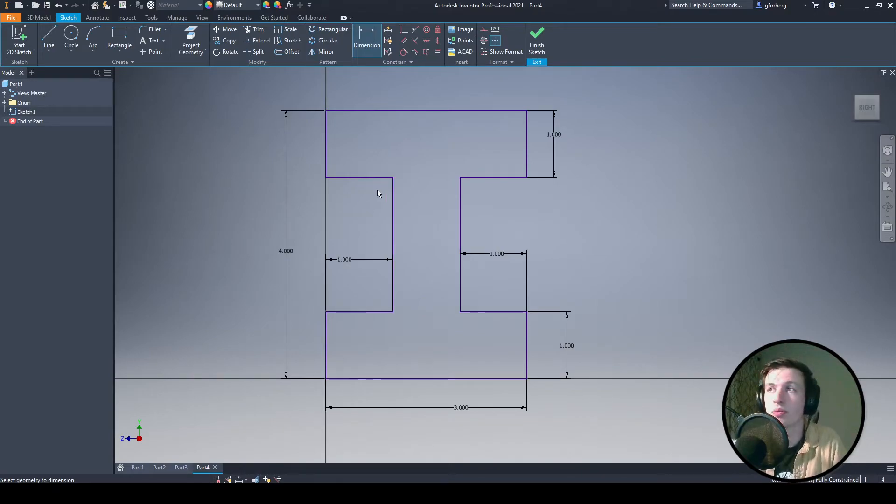
{"action": "left_click", "coordinate": [537, 40]}
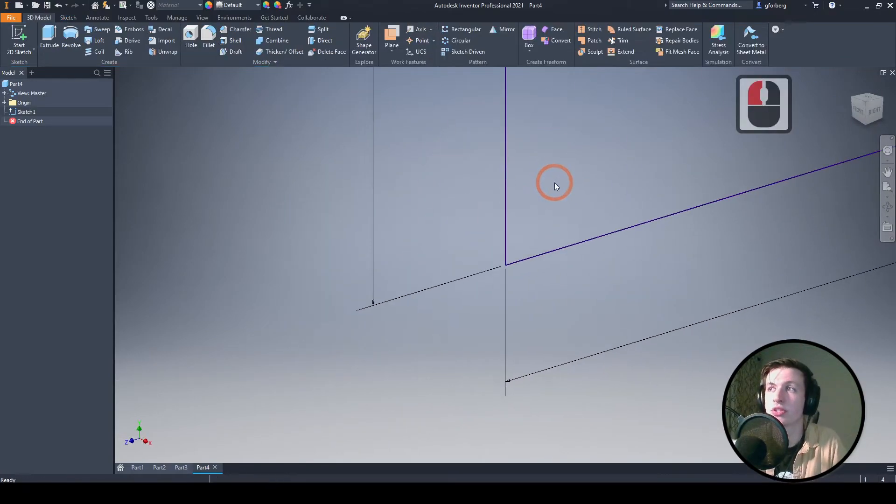
Step: Extrude the I-shaped profile 2 in
{"action": "left_click", "coordinate": [853, 86]}
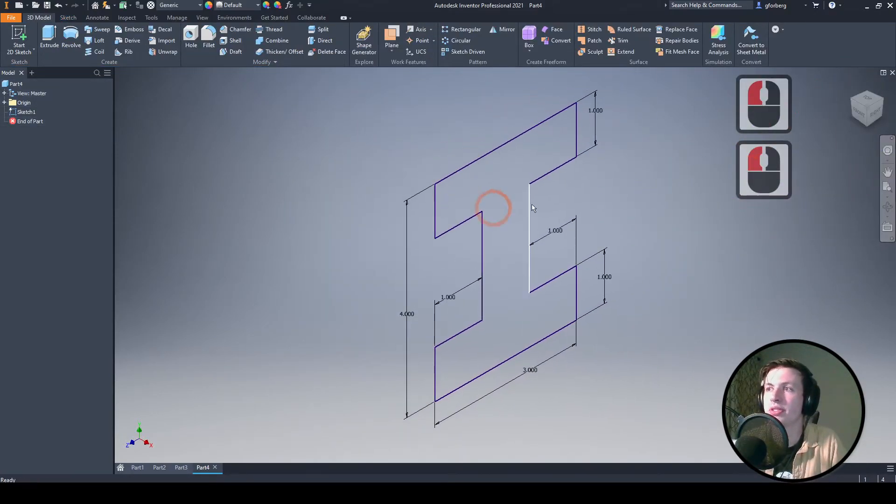
{"action": "left_click", "coordinate": [49, 36]}
{"action": "left_click", "coordinate": [483, 200]}
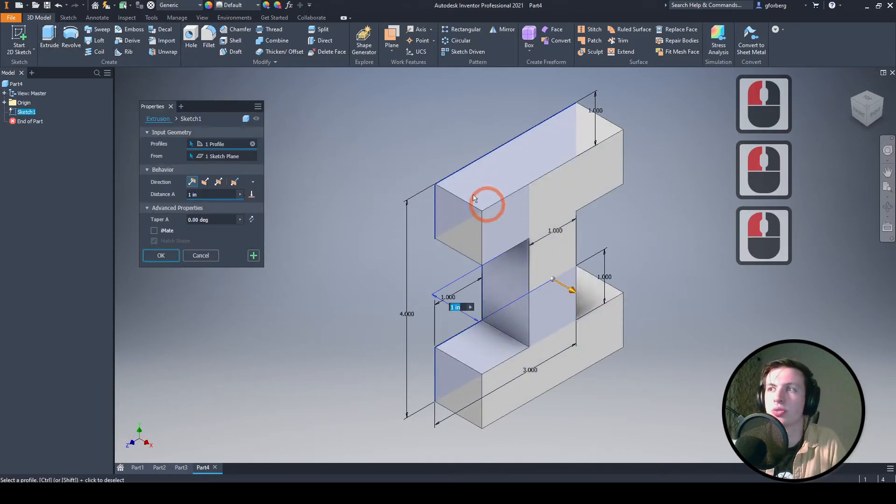
{"action": "left_click", "coordinate": [139, 192]}
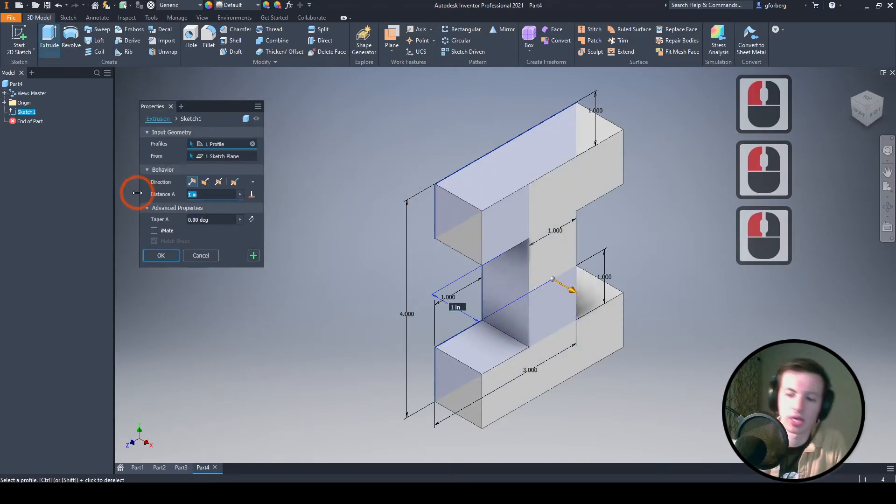
{"action": "type", "text": "2"}
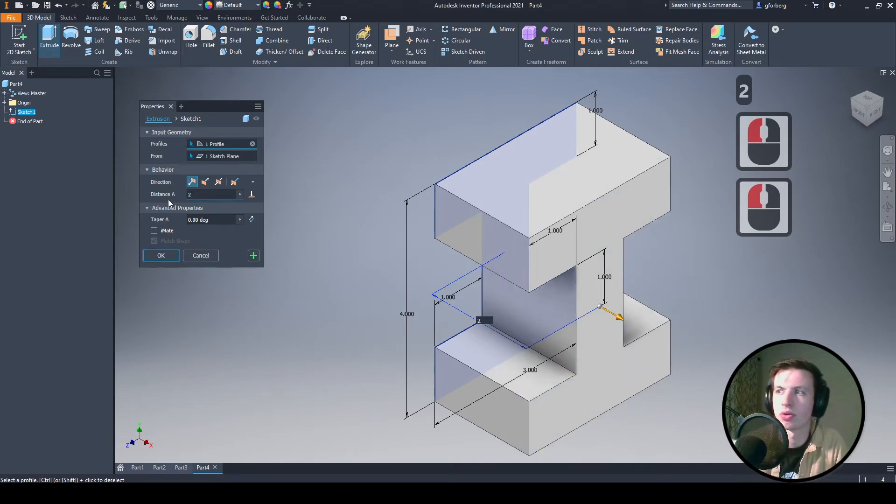
{"action": "left_click", "coordinate": [317, 250]}
{"action": "middle_click_drag", "start_coordinate": [666, 261], "coordinate": [417, 252]}
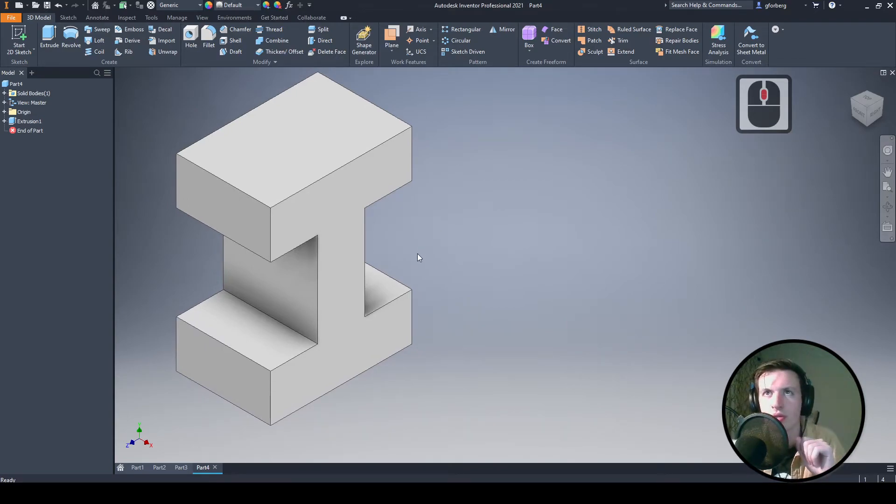
Step: Create a new part from the English Standard (in).ipt template and start a 2D sketch on the YZ plane
{"action": "left_click", "coordinate": [19, 6]}
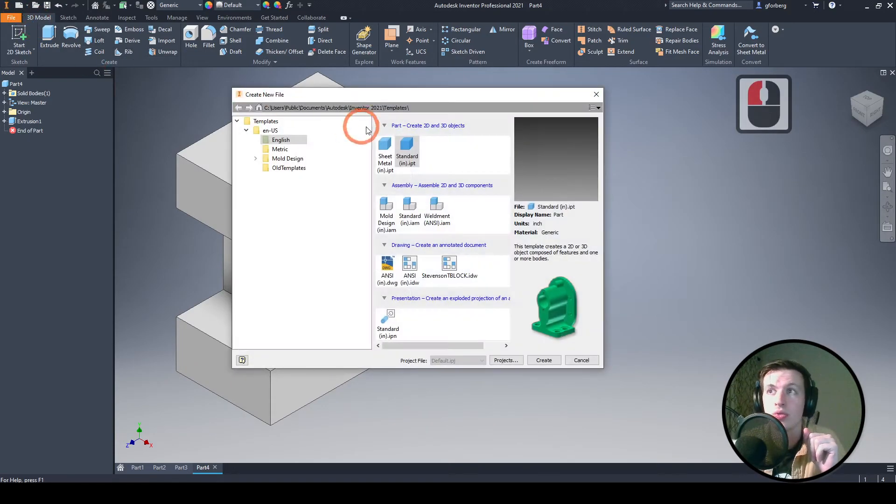
{"action": "left_click", "coordinate": [406, 159]}
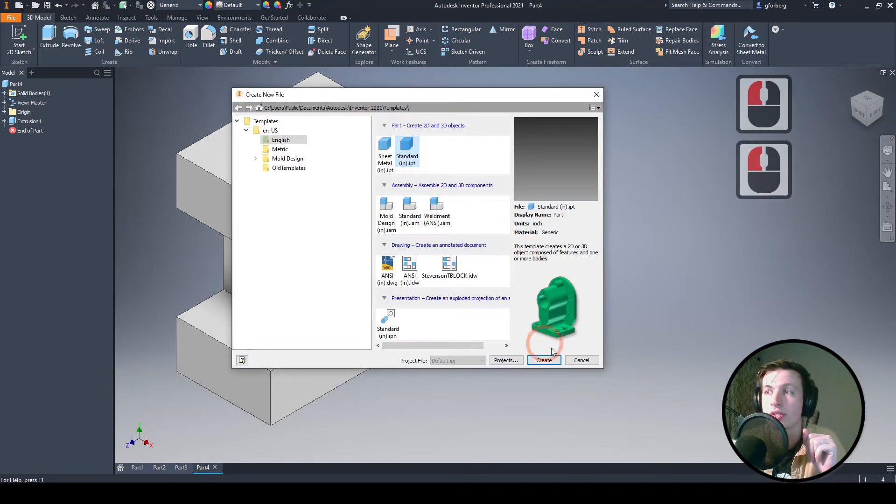
{"action": "left_click", "coordinate": [544, 361]}
{"action": "left_click", "coordinate": [18, 38]}
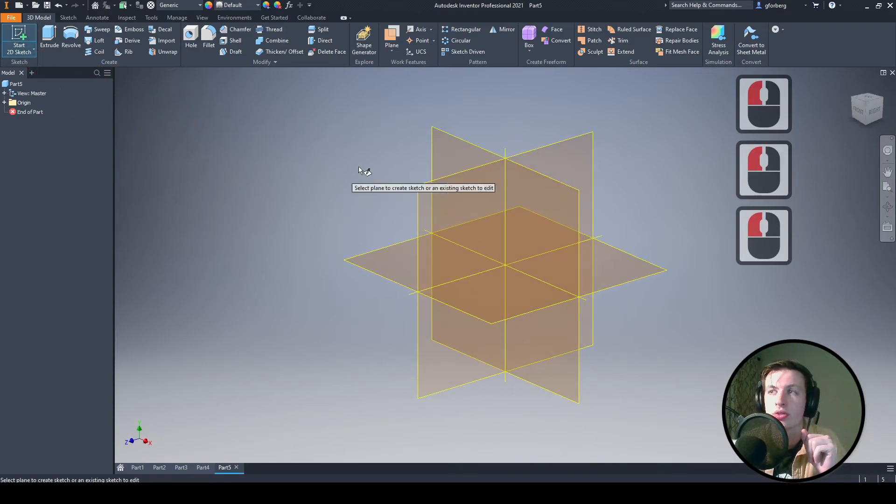
{"action": "left_click", "coordinate": [424, 189]}
{"action": "middle_click_drag", "start_coordinate": [568, 149], "coordinate": [306, 254]}
Step: Sketch a rectangle about 0.80 in wide and 0.92 in tall with its lower-left corner at the origin
{"action": "left_click", "coordinate": [120, 37]}
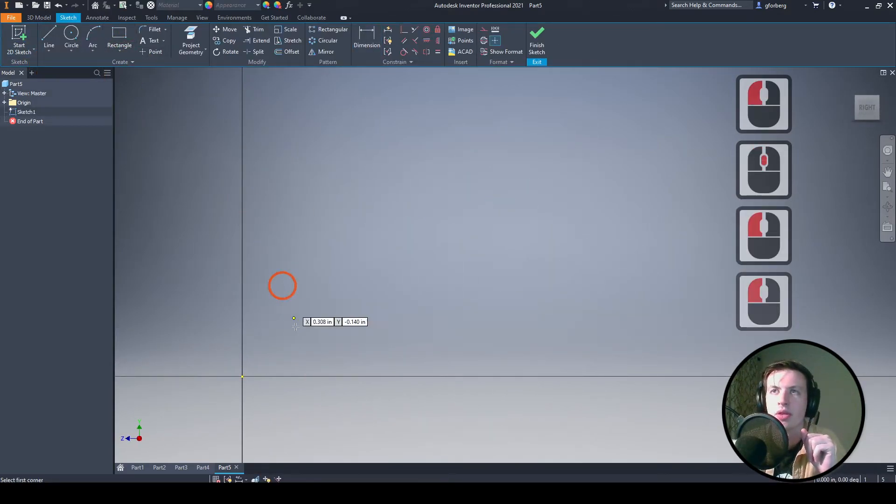
{"action": "left_click", "coordinate": [243, 376]}
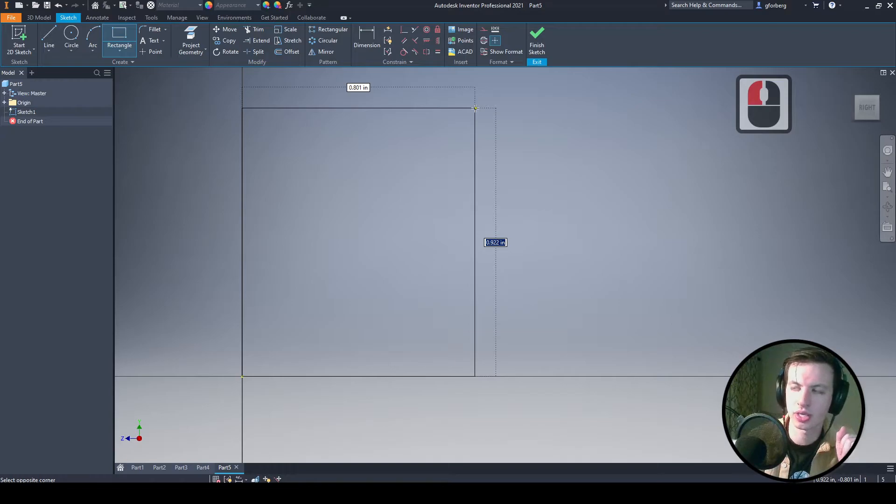
{"action": "left_click", "coordinate": [476, 108]}
{"action": "key", "text": "Escape"}
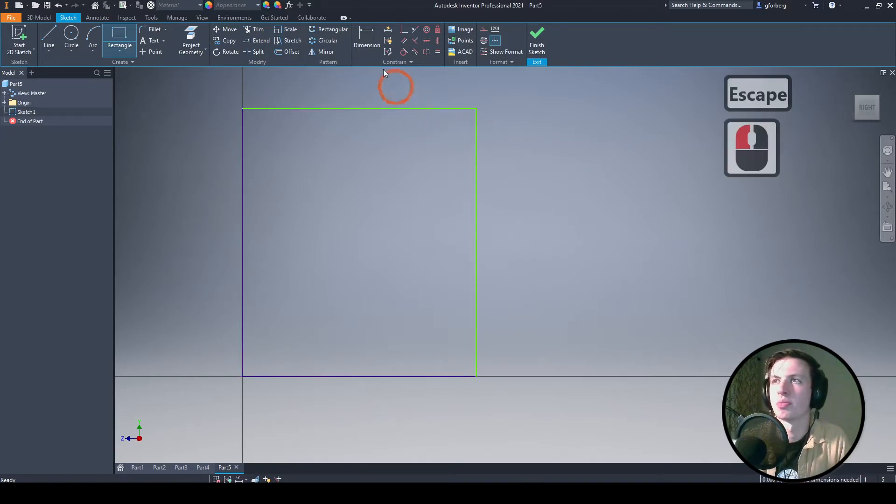
Step: Dimension the rectangle's height between its top and bottom edges as 4 in
{"action": "left_click", "coordinate": [410, 109]}
{"action": "left_click", "coordinate": [378, 111]}
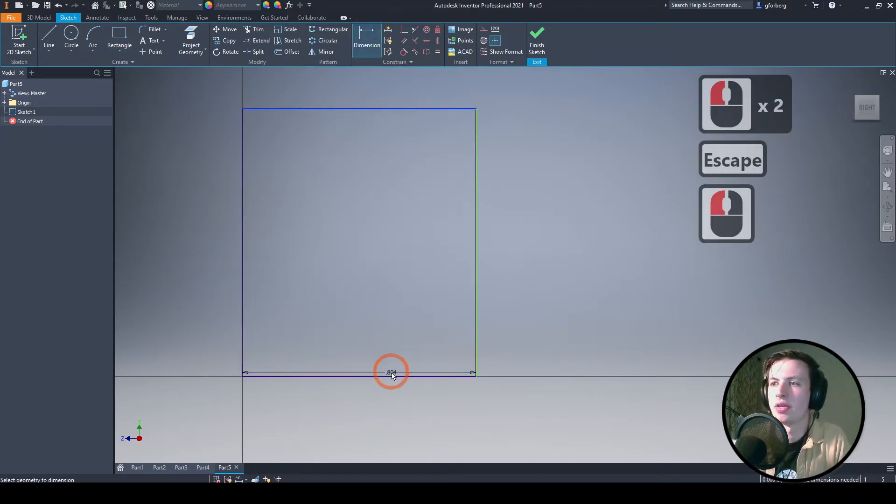
{"action": "left_click", "coordinate": [392, 376]}
{"action": "left_click", "coordinate": [537, 223]}
{"action": "type", "text": "4"}
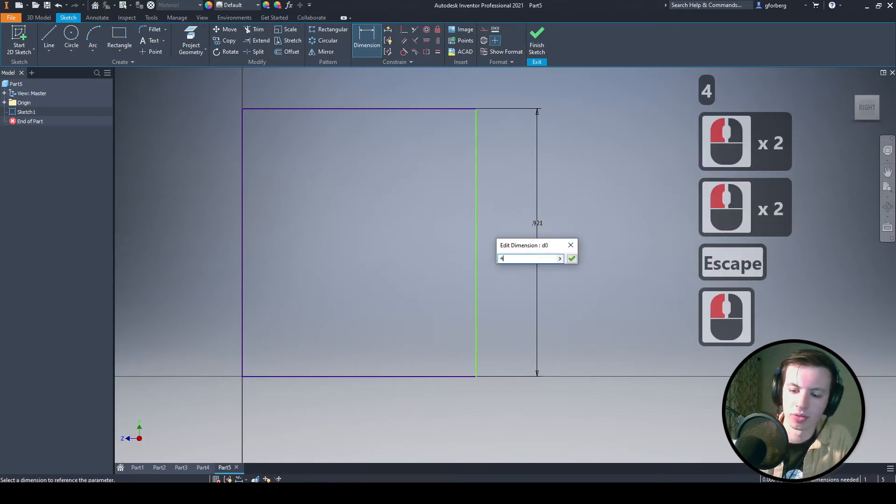
{"action": "key", "text": "Return"}
{"action": "scroll", "coordinate": [538, 228], "scroll_direction": "up", "scroll_amount": 4}
{"action": "middle_click_drag", "start_coordinate": [564, 201], "coordinate": [539, 204]}
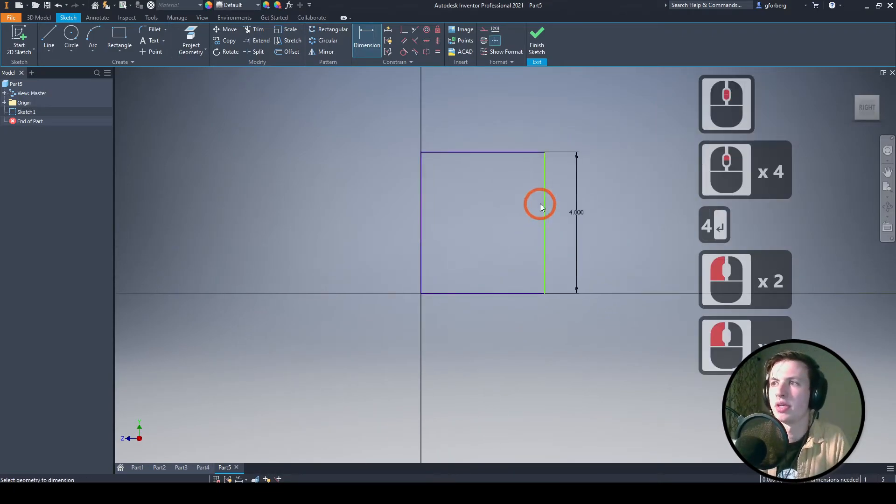
Step: Dimension the rectangle's width between its two vertical sides as 3 in, and finish the sketch
{"action": "left_click", "coordinate": [545, 201]}
{"action": "left_click", "coordinate": [420, 211]}
{"action": "left_click", "coordinate": [488, 315]}
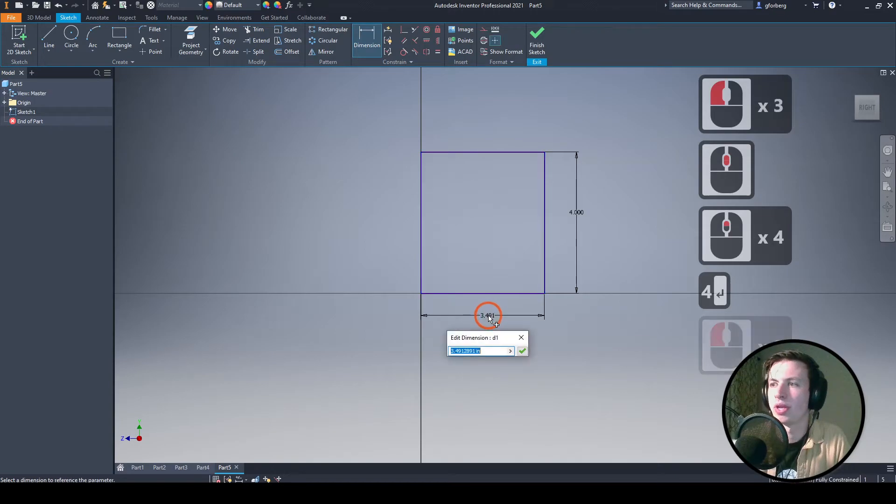
{"action": "type", "text": "3"}
{"action": "key", "text": "Return"}
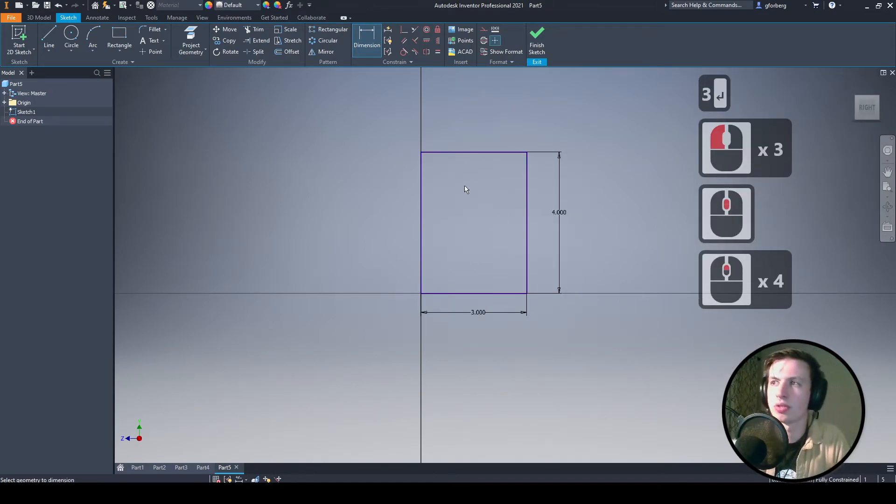
{"action": "left_click", "coordinate": [538, 40]}
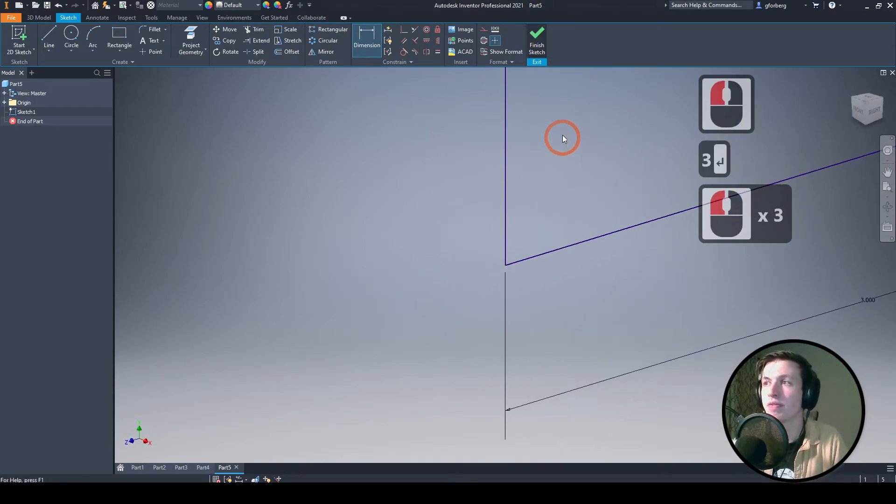
Step: Extrude the rectangular profile 2 in into a solid block
{"action": "middle_click_drag", "start_coordinate": [562, 136], "coordinate": [417, 254]}
{"action": "scroll", "coordinate": [485, 202], "scroll_direction": "down", "scroll_amount": 4}
{"action": "middle_click_drag", "start_coordinate": [505, 190], "coordinate": [424, 233]}
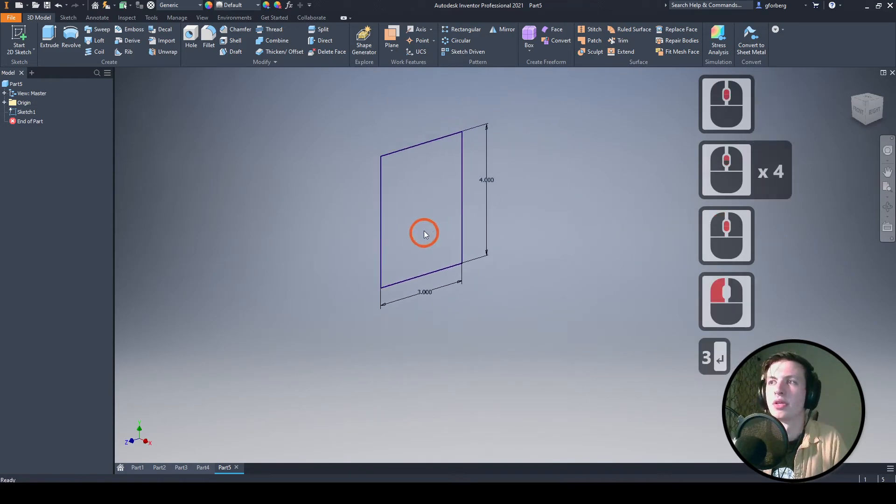
{"action": "middle_click", "coordinate": [423, 202]}
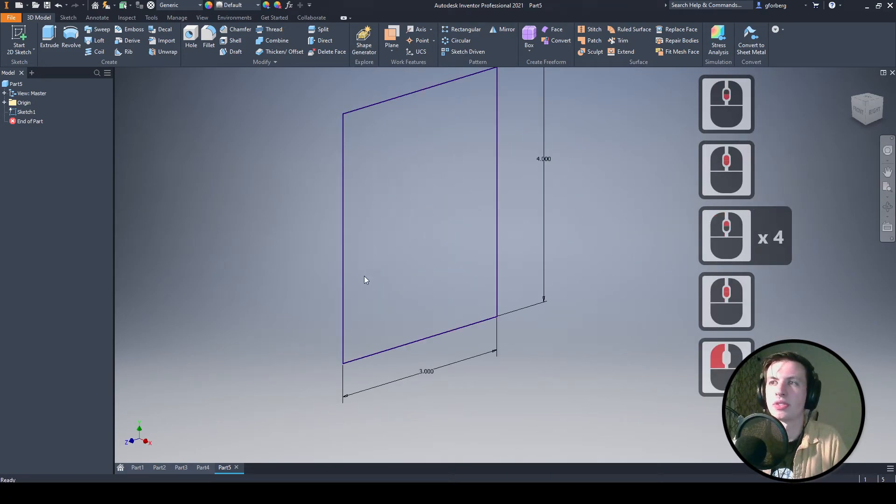
{"action": "left_click", "coordinate": [49, 38]}
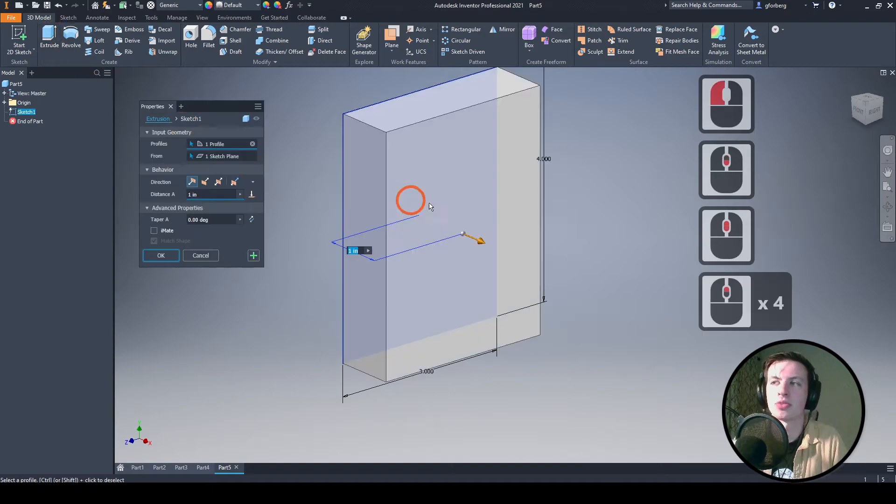
{"action": "left_click", "coordinate": [150, 191]}
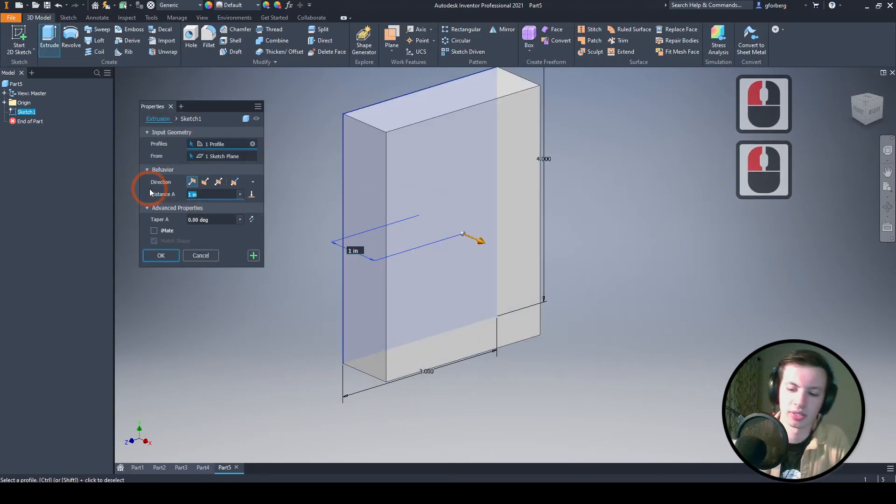
{"action": "type", "text": "2"}
{"action": "key", "text": "Return"}
{"action": "middle_click_drag", "start_coordinate": [495, 175], "coordinate": [387, 202]}
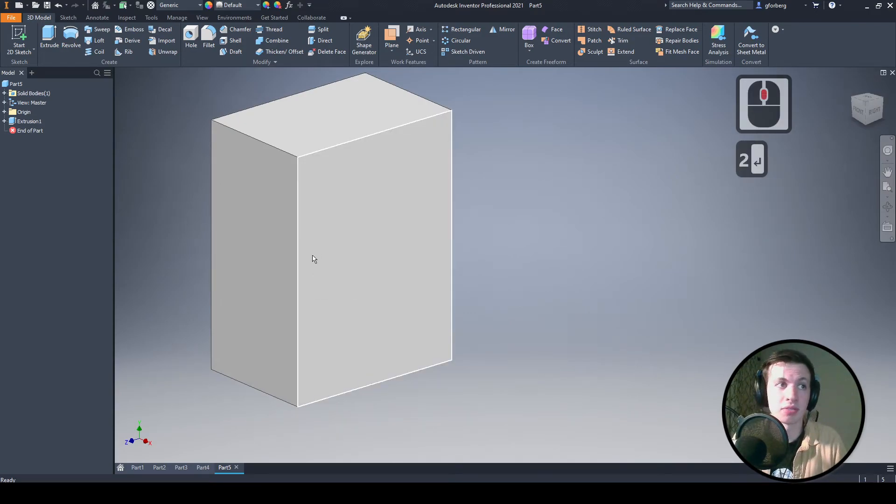
Step: Start a 2D sketch on the block's large 3 by 4 in front face
{"action": "left_click", "coordinate": [22, 35]}
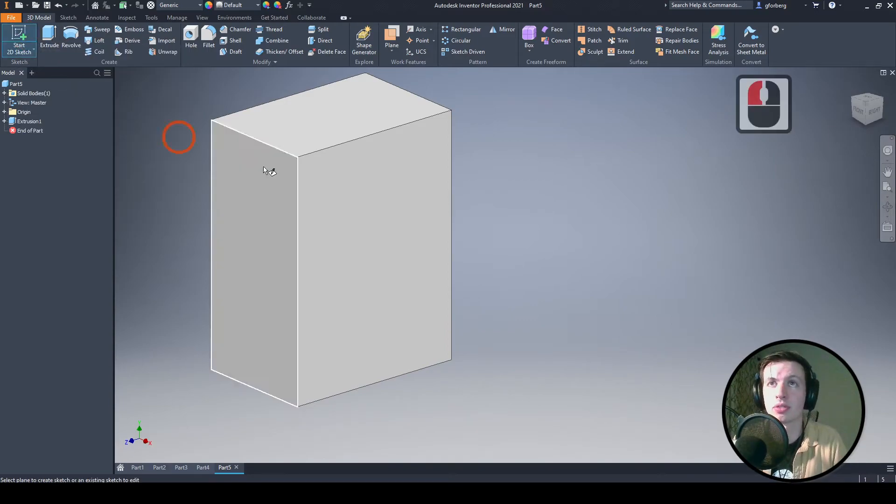
{"action": "left_click", "coordinate": [373, 212]}
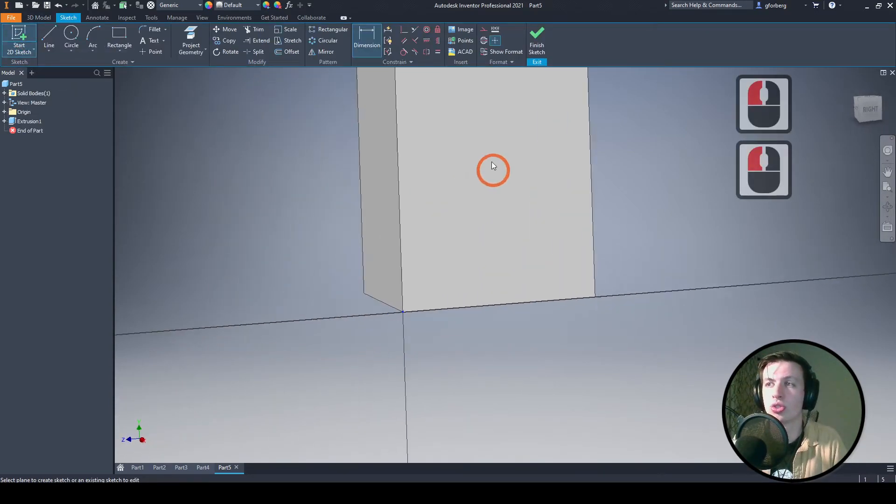
{"action": "middle_click_drag", "start_coordinate": [584, 154], "coordinate": [350, 287]}
{"action": "left_click", "coordinate": [177, 114]}
{"action": "middle_click_drag", "start_coordinate": [312, 88], "coordinate": [216, 76]}
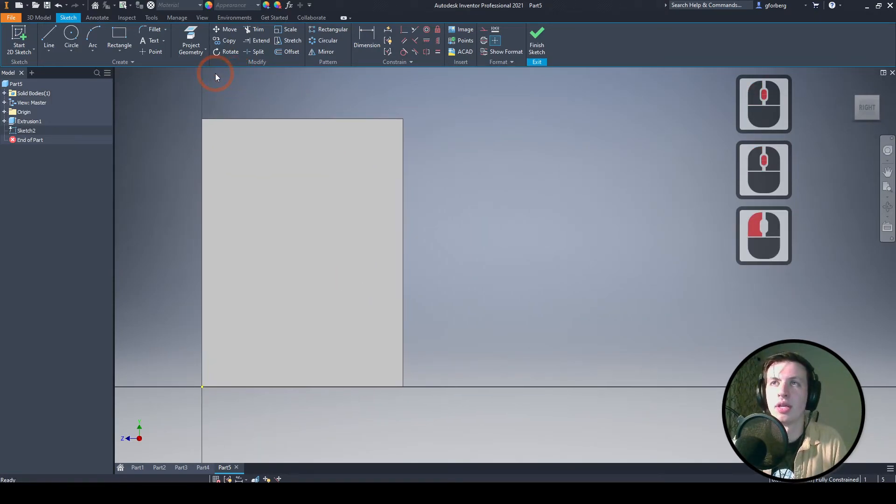
Step: Sketch an upright rectangle about 0.9 by 1.8 in in the empty space to the right of the block
{"action": "left_click", "coordinate": [121, 34]}
{"action": "left_click", "coordinate": [488, 176]}
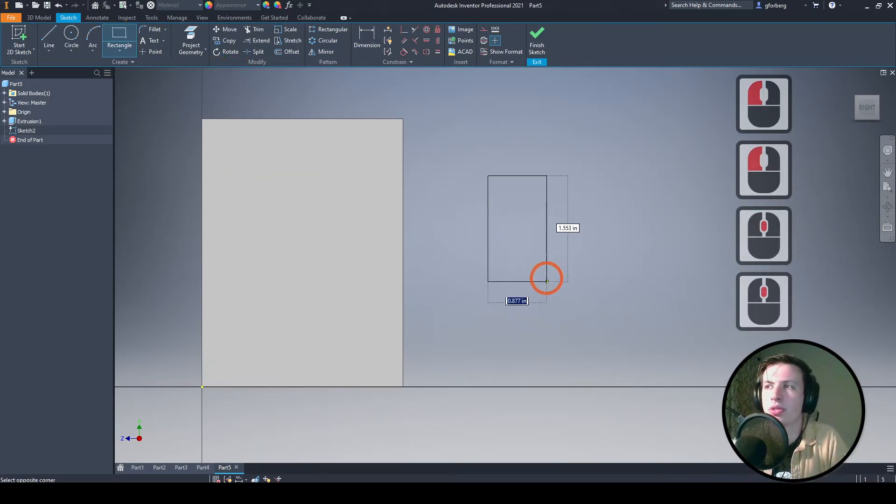
{"action": "left_click", "coordinate": [551, 294]}
{"action": "key", "text": "Escape"}
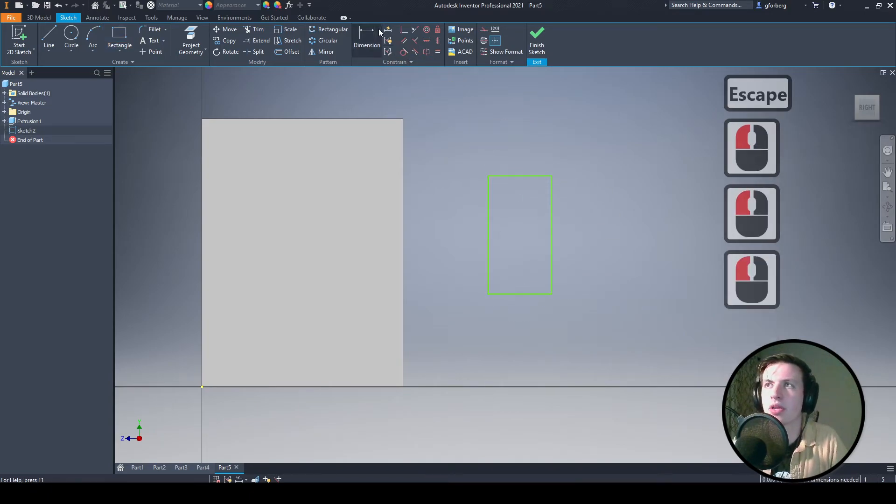
Step: Dimension the small rectangle's height between its top and bottom edges as 2 in
{"action": "left_click", "coordinate": [379, 32]}
{"action": "left_click", "coordinate": [522, 176]}
{"action": "left_click", "coordinate": [537, 294]}
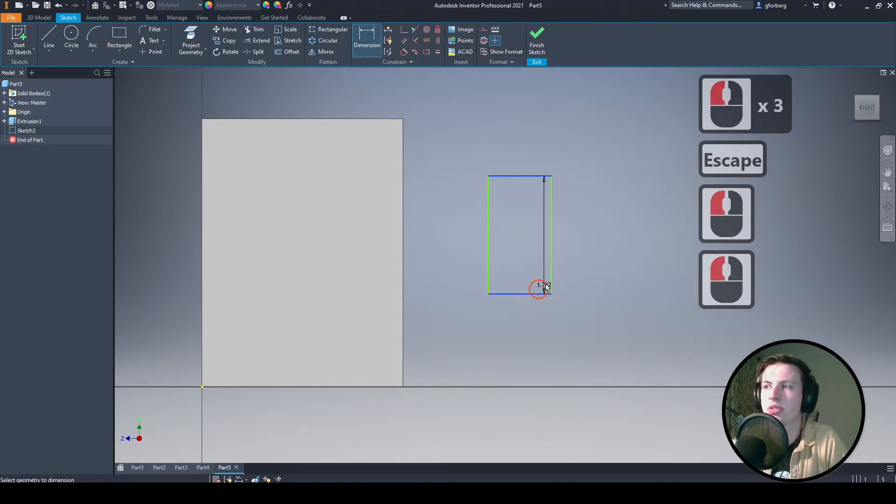
{"action": "left_click", "coordinate": [590, 242]}
{"action": "type", "text": "2"}
{"action": "key", "text": "Return"}
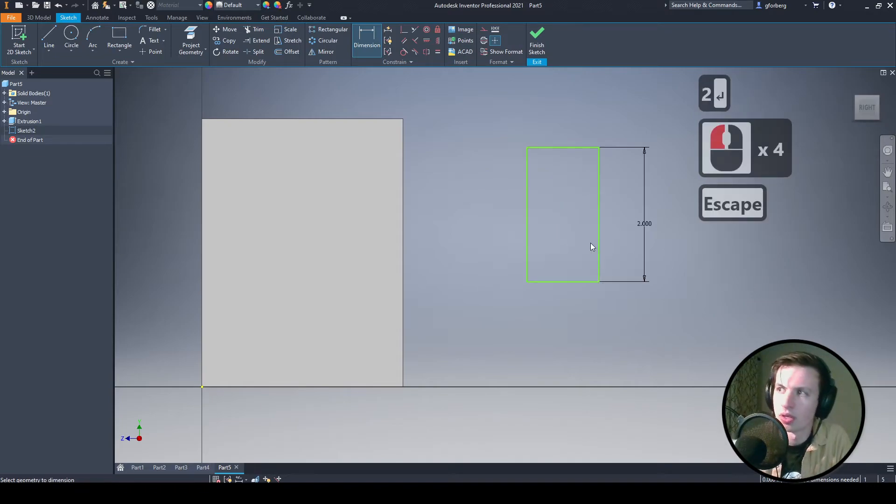
Step: Dimension the small rectangle's width along its bottom edge as 1 in
{"action": "left_click", "coordinate": [598, 213]}
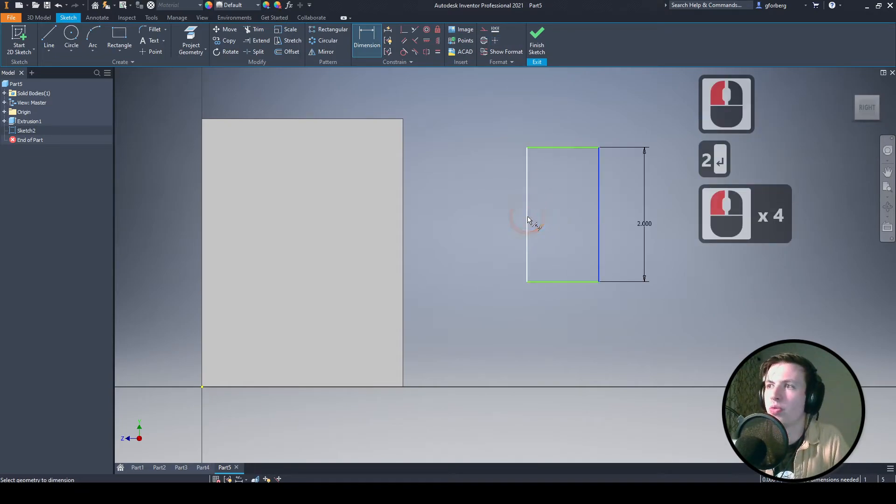
{"action": "left_click", "coordinate": [556, 281]}
{"action": "left_click", "coordinate": [556, 317]}
{"action": "type", "text": "1"}
{"action": "key", "text": "Return"}
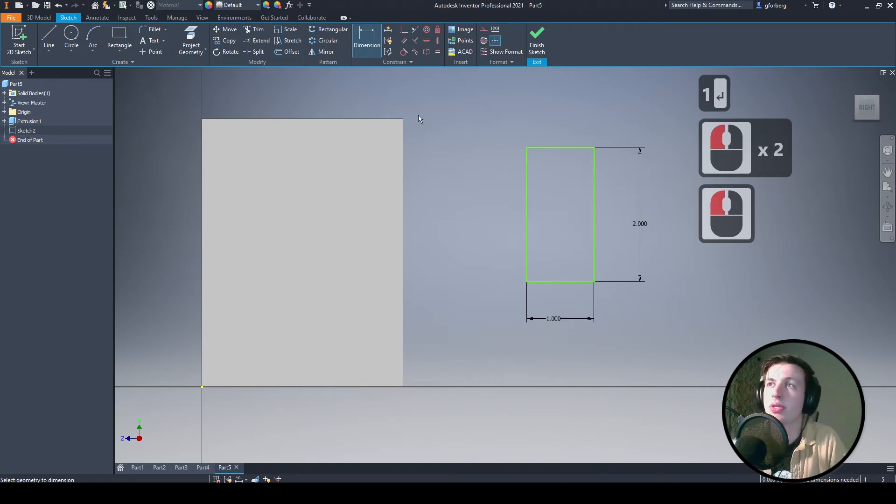
Step: Make the midpoint of the small rectangle's left side coincident with the midpoint of the block's left edge
{"action": "left_click", "coordinate": [404, 29]}
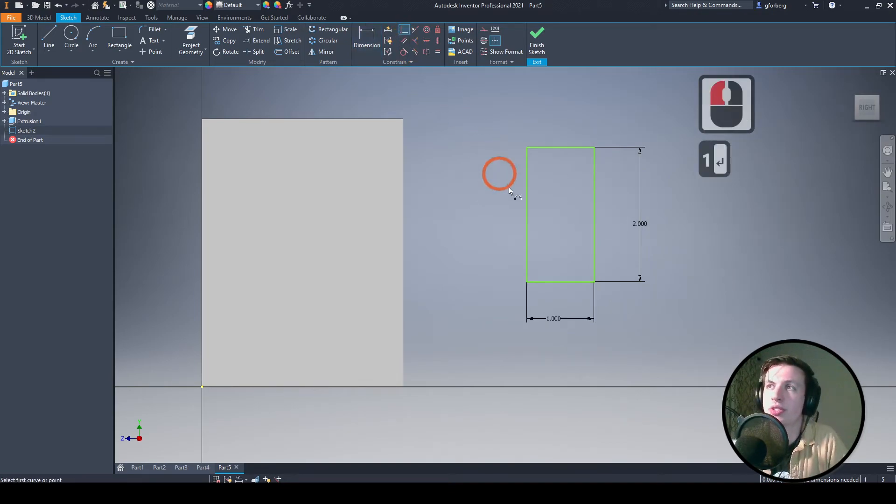
{"action": "left_click", "coordinate": [528, 214]}
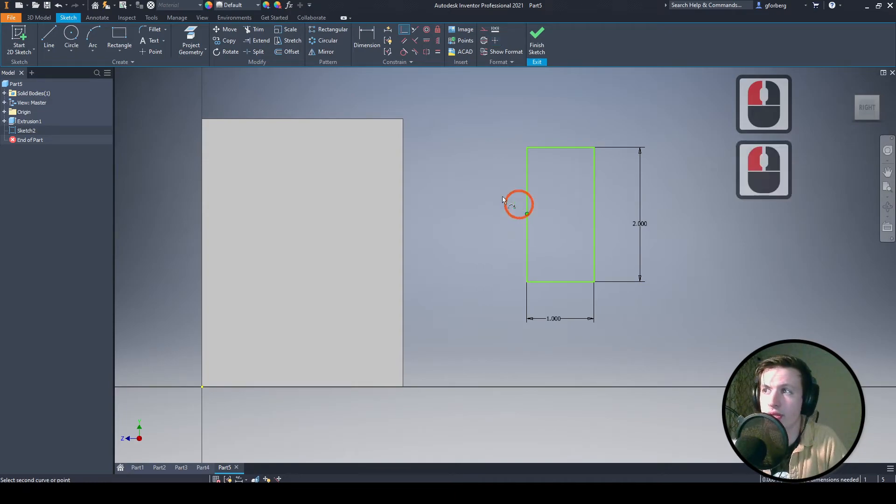
{"action": "left_click", "coordinate": [203, 255]}
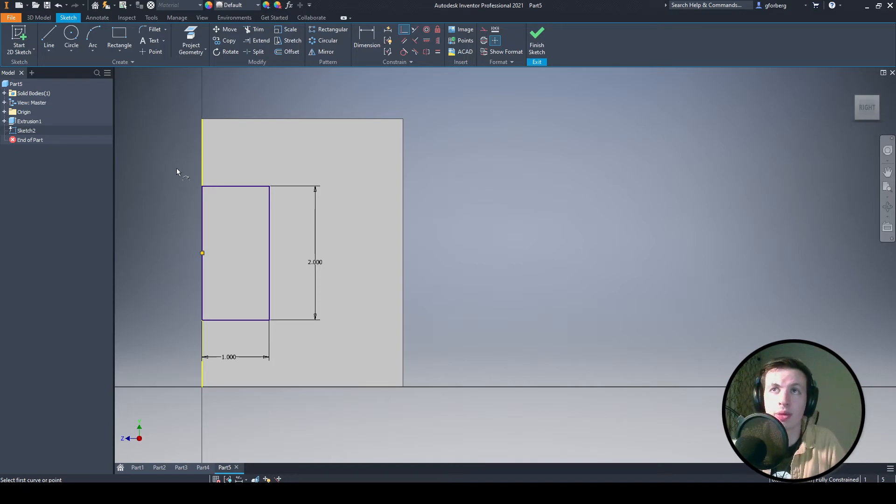
Step: Sketch a second upright rectangle about 1.0 by 1.8 in in the empty space to the right of the block
{"action": "left_click", "coordinate": [120, 34]}
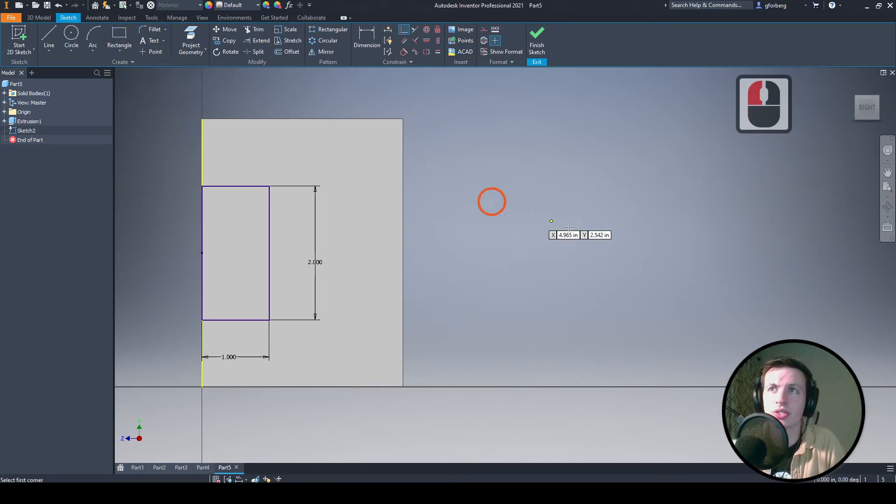
{"action": "left_click", "coordinate": [515, 147]}
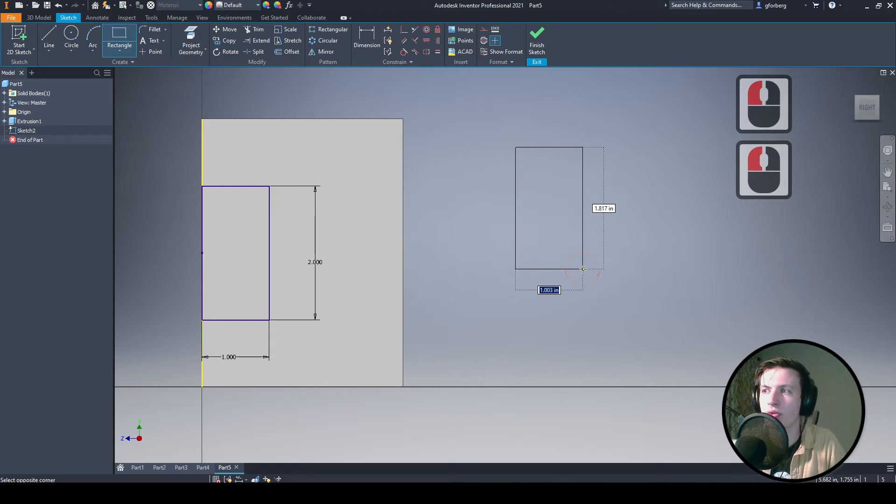
{"action": "left_click", "coordinate": [584, 269]}
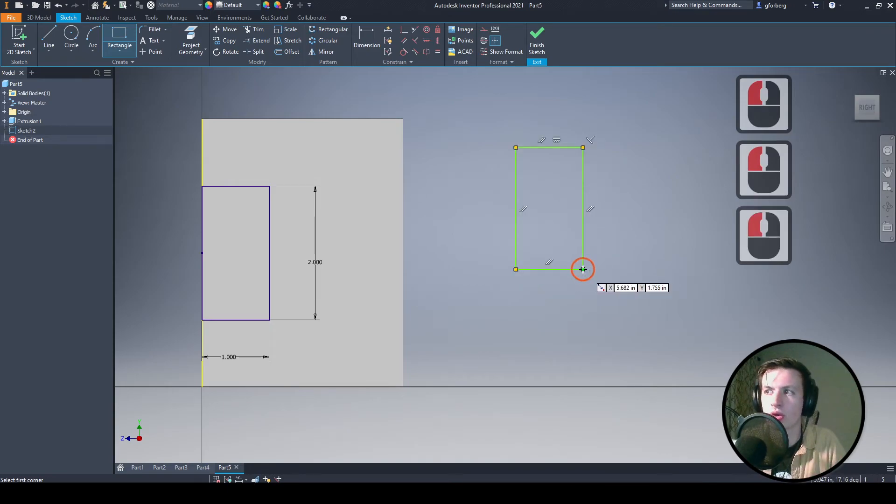
Step: Dimension the second rectangle's height between its top and bottom edges as 2 in
{"action": "left_click", "coordinate": [374, 37]}
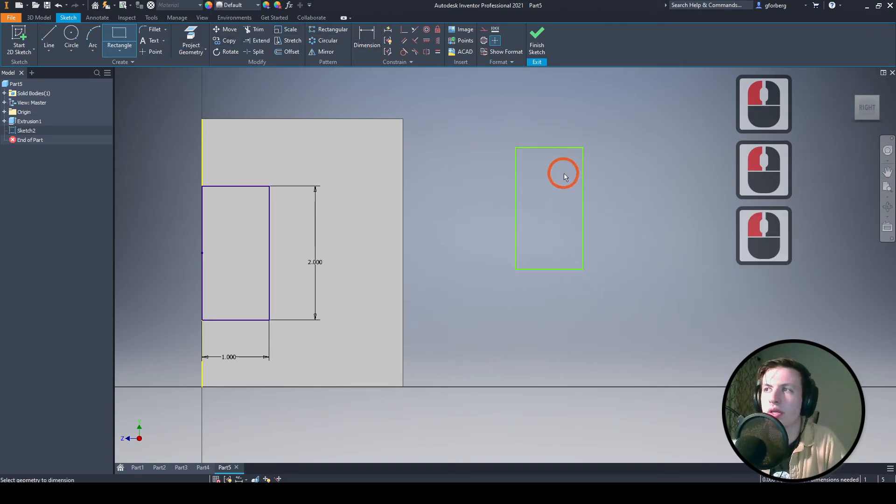
{"action": "left_click", "coordinate": [552, 148]}
{"action": "left_click", "coordinate": [562, 269]}
{"action": "left_click", "coordinate": [622, 207]}
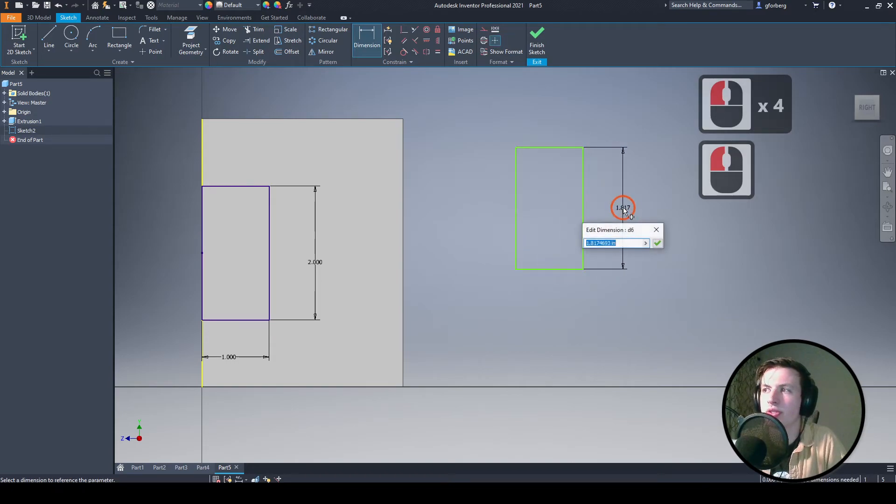
{"action": "type", "text": "2"}
{"action": "key", "text": "Return"}
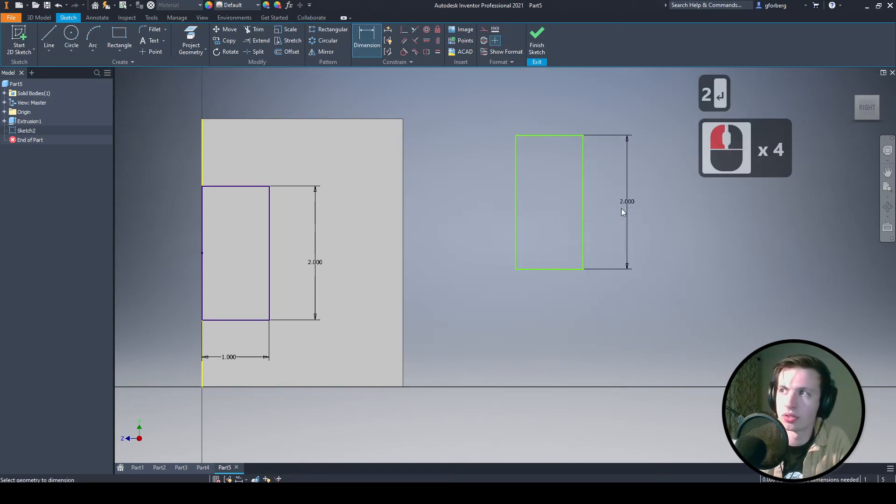
Step: Dimension the second rectangle's width between its two vertical sides as 1 in
{"action": "left_click", "coordinate": [583, 172]}
{"action": "left_click", "coordinate": [516, 178]}
{"action": "left_click", "coordinate": [550, 309]}
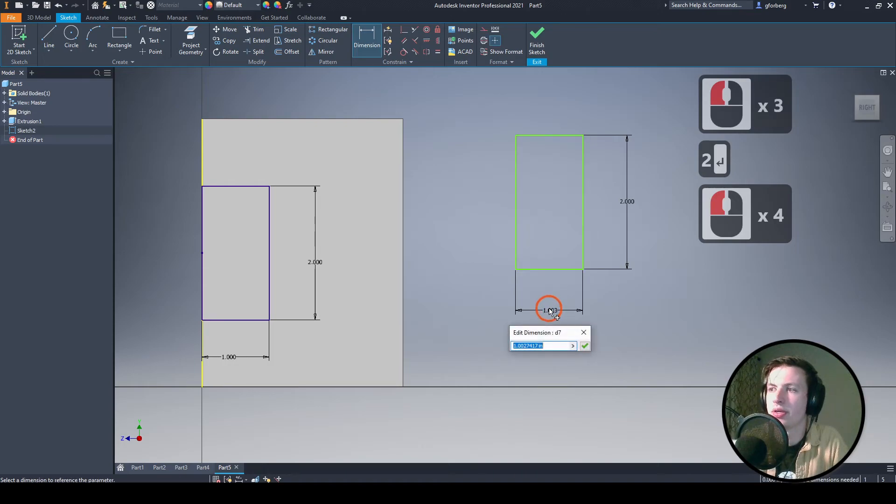
{"action": "type", "text": "1"}
{"action": "key", "text": "Return"}
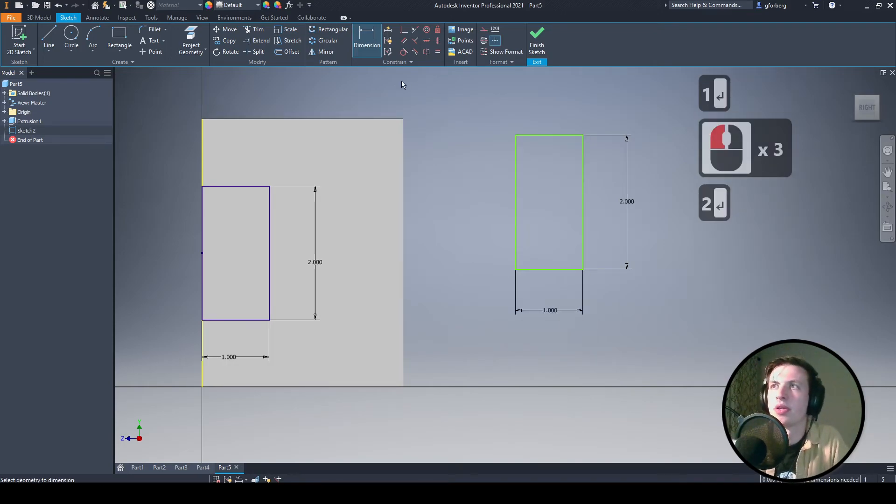
Step: Make the midpoint of the second rectangle's right side coincident with the midpoint of the block's right edge, and finish the sketch
{"action": "left_click", "coordinate": [405, 31]}
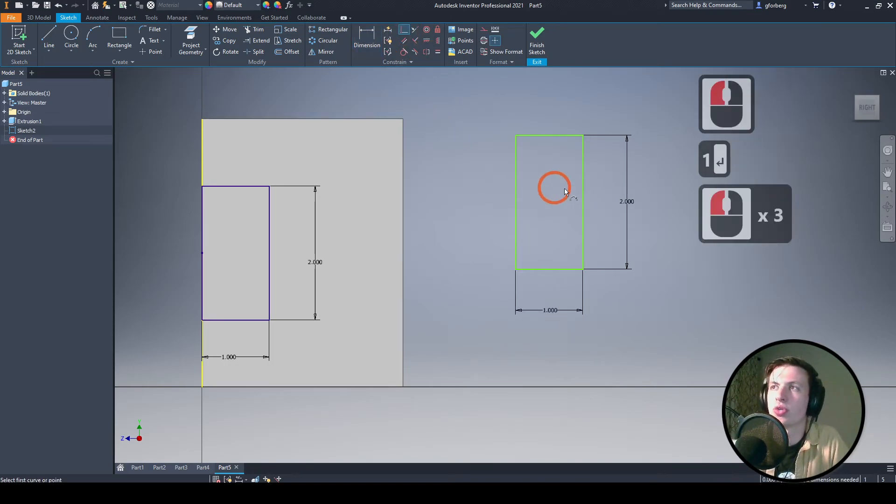
{"action": "left_click", "coordinate": [583, 203]}
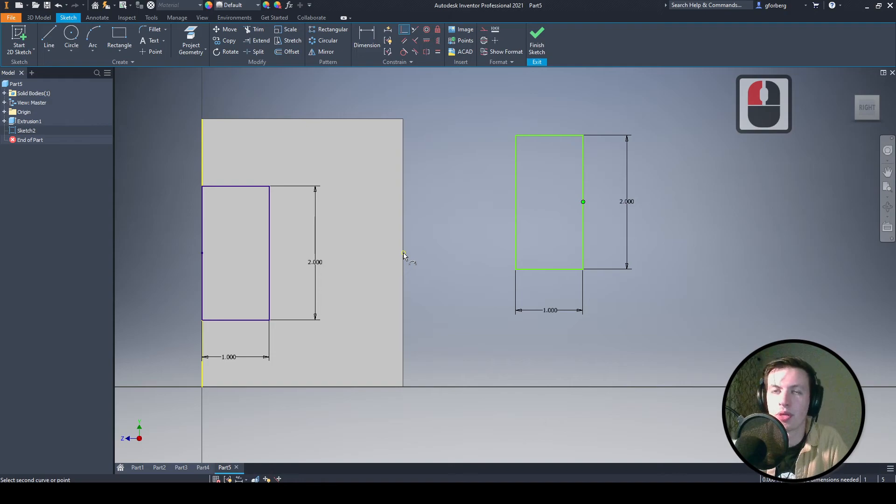
{"action": "left_click", "coordinate": [418, 268]}
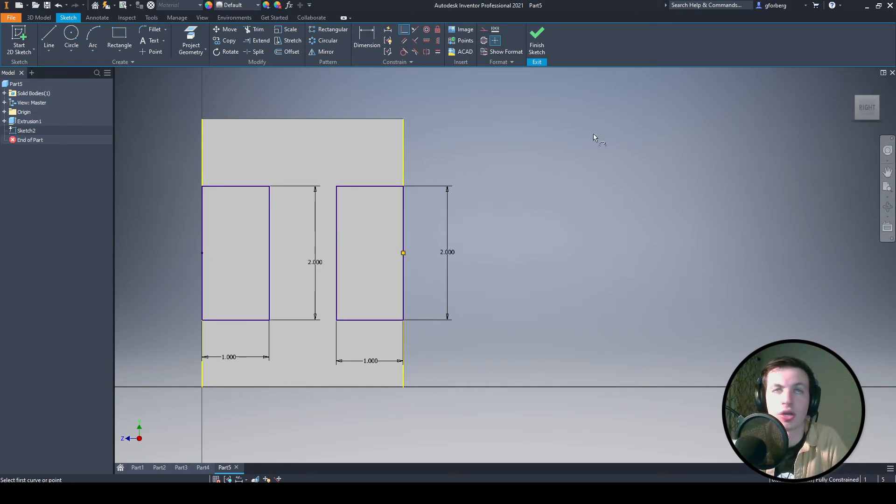
{"action": "left_click", "coordinate": [537, 39]}
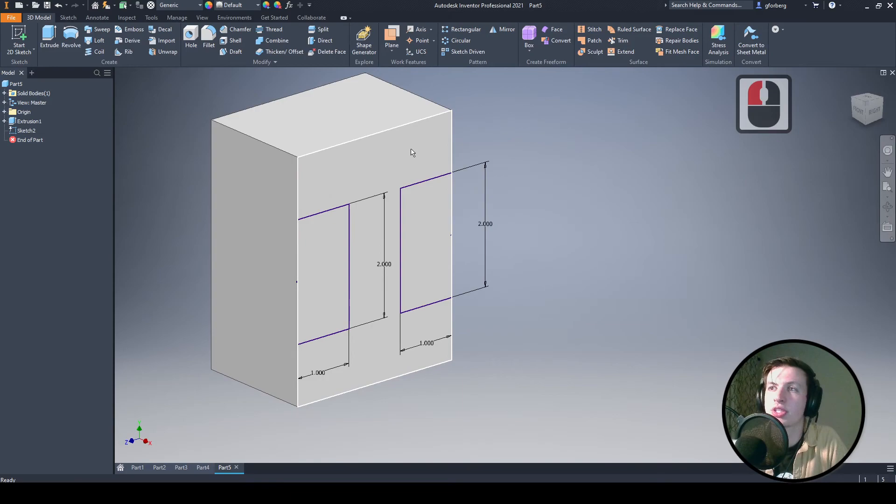
Step: Extrude both notch rectangles 2 in into the block as a cut to leave the I shape
{"action": "left_click", "coordinate": [49, 39]}
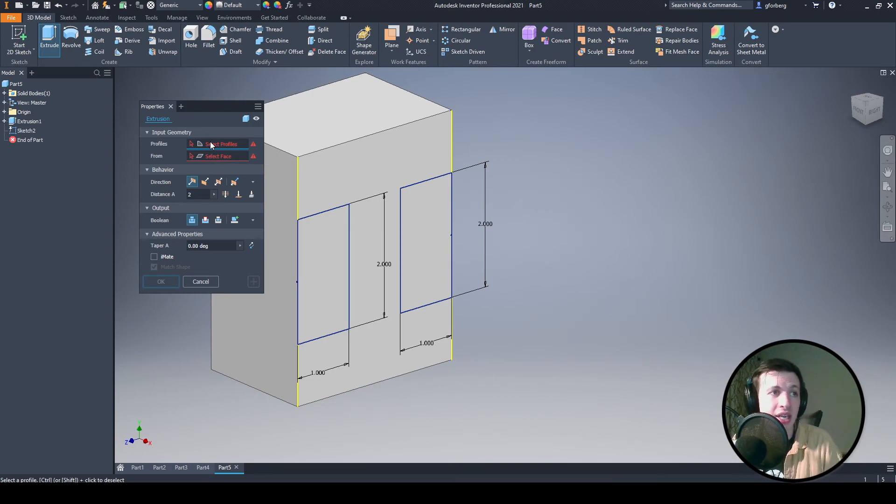
{"action": "left_click", "coordinate": [315, 240]}
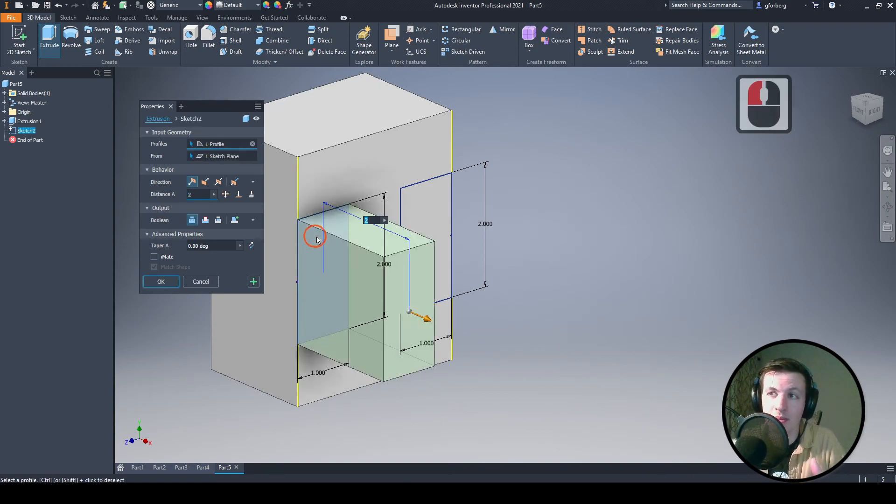
{"action": "left_click", "coordinate": [422, 208]}
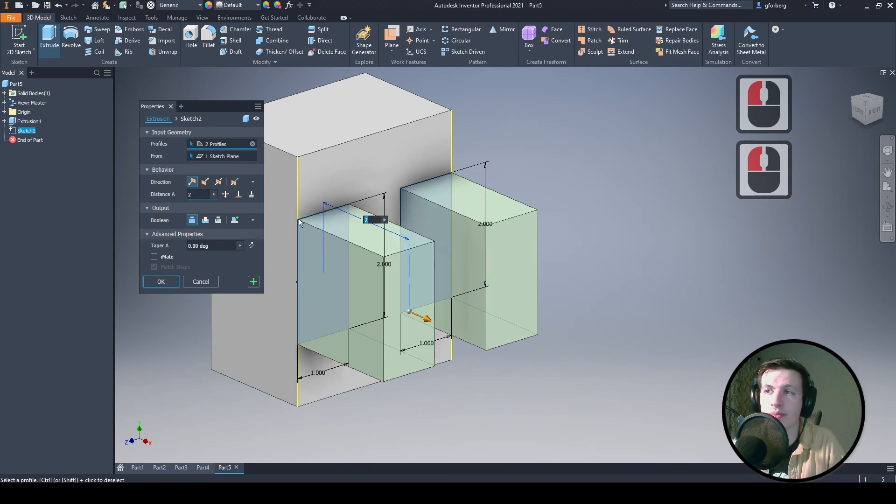
{"action": "left_click", "coordinate": [205, 220]}
{"action": "middle_click_drag", "start_coordinate": [481, 264], "coordinate": [663, 276]}
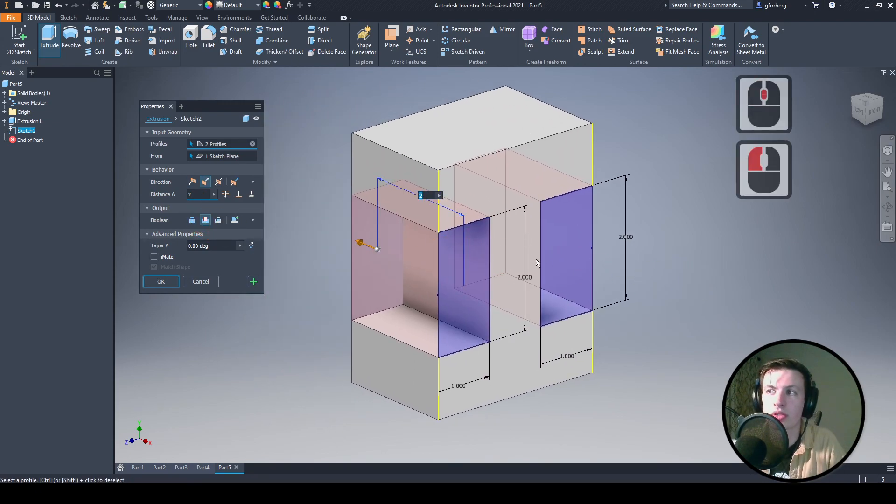
{"action": "left_click", "coordinate": [160, 282]}
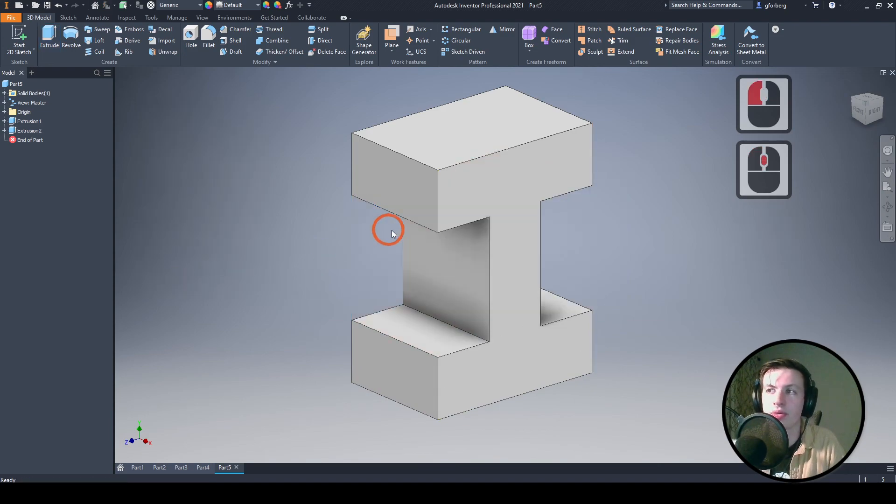
{"action": "middle_click_drag", "start_coordinate": [611, 240], "coordinate": [492, 250]}
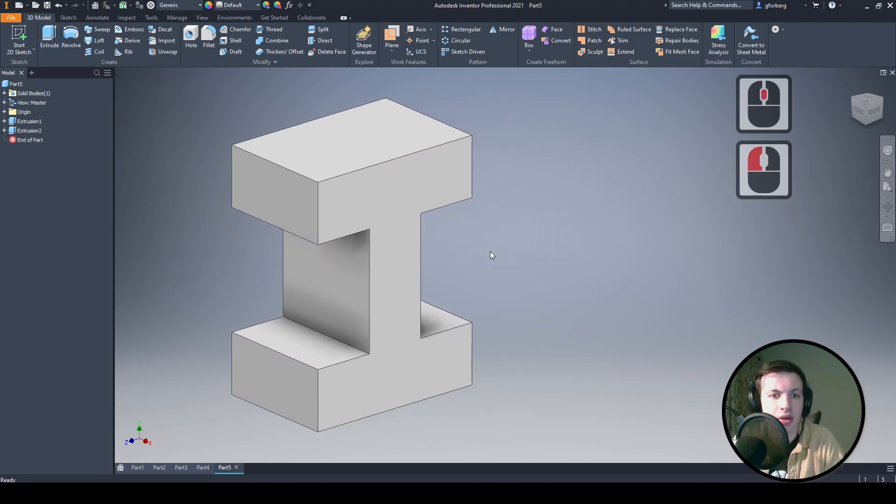